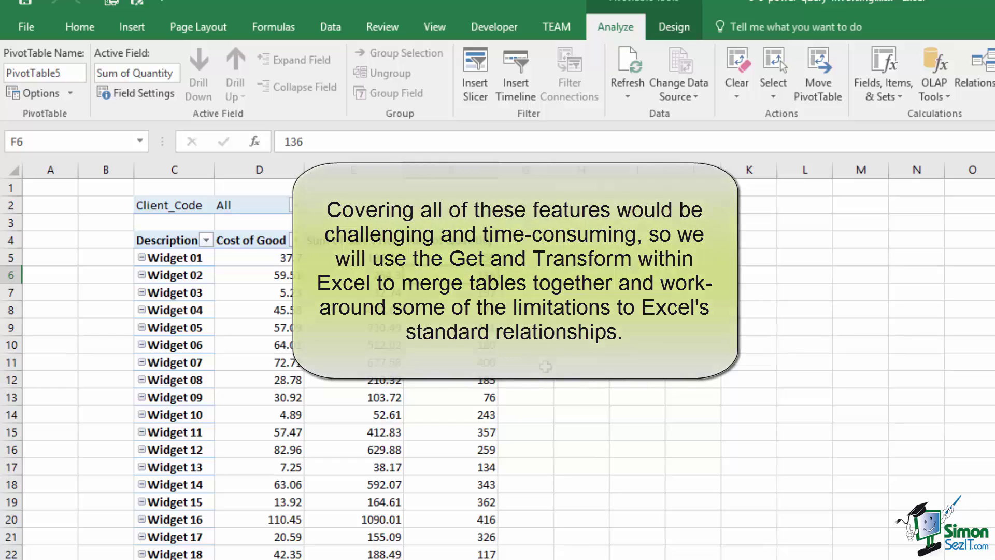
# - Select a summed Sale Price value in the PivotTable, then move to the Products table sheet
pyautogui.click(378, 357)
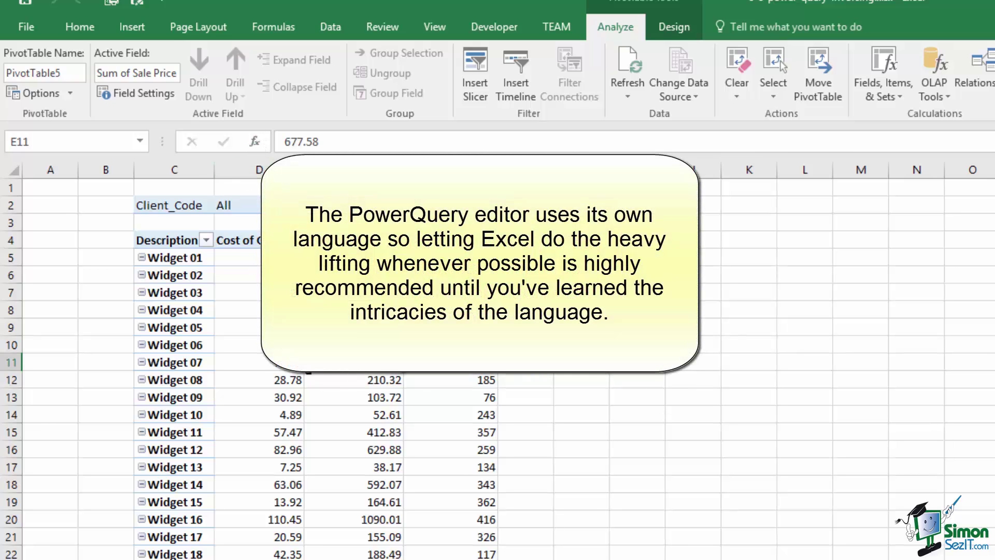
pyautogui.hotkey('ctrl', 'pageup')
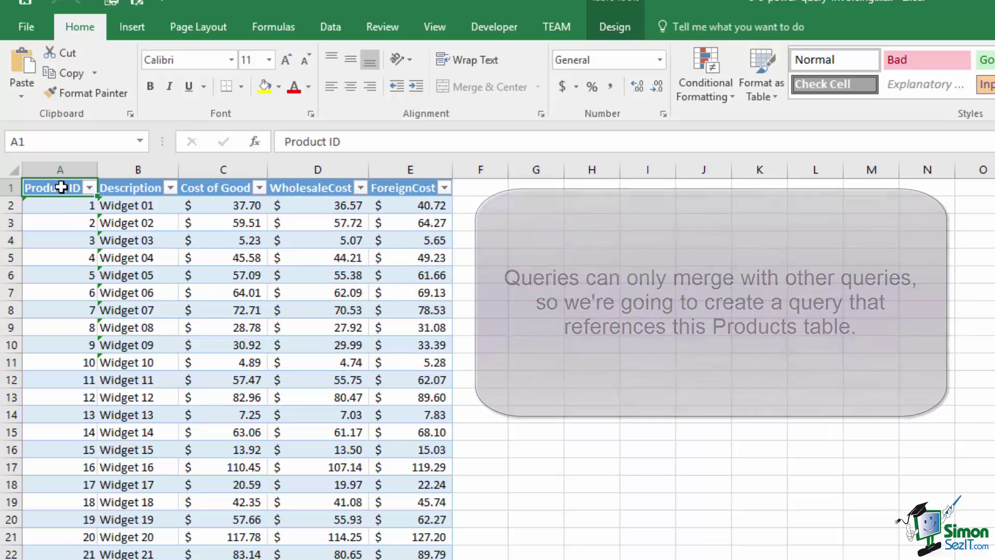
# - Select the whole Products table, make a query From Table, and load it as connection only
pyautogui.hotkey('ctrl', 'shift', 'Right')
pyautogui.hotkey('ctrl', 'shift', 'Down')
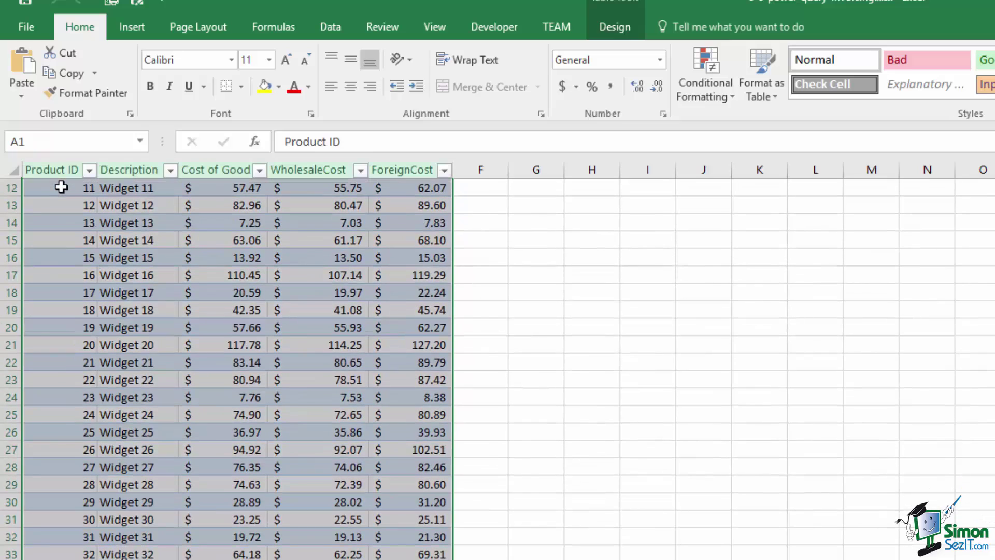
pyautogui.click(341, 33)
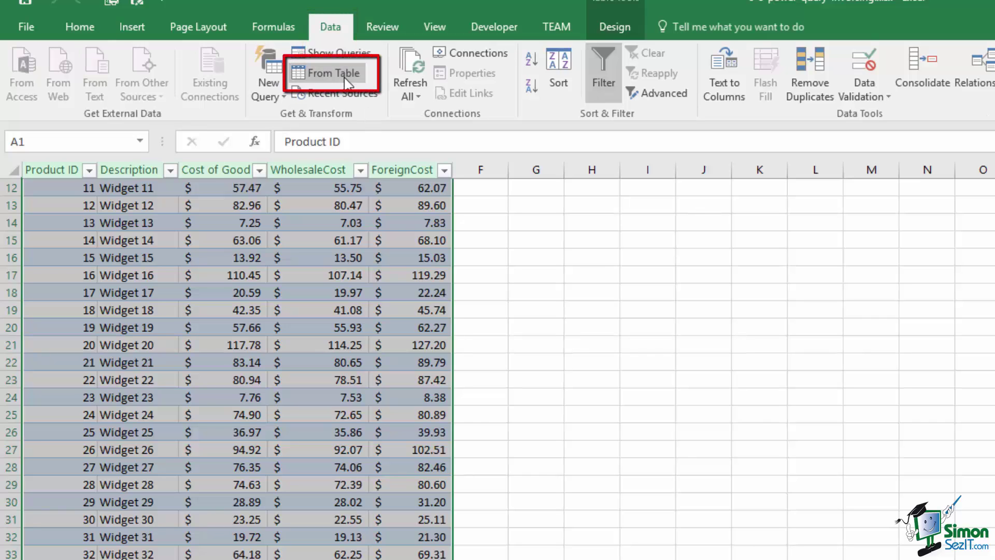
pyautogui.click(345, 80)
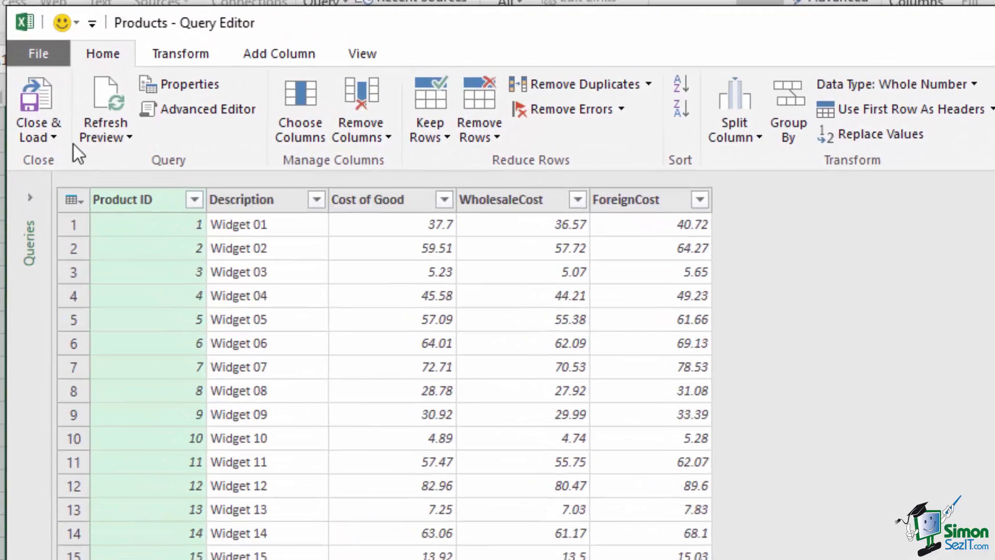
pyautogui.click(27, 110)
pyautogui.click(104, 188)
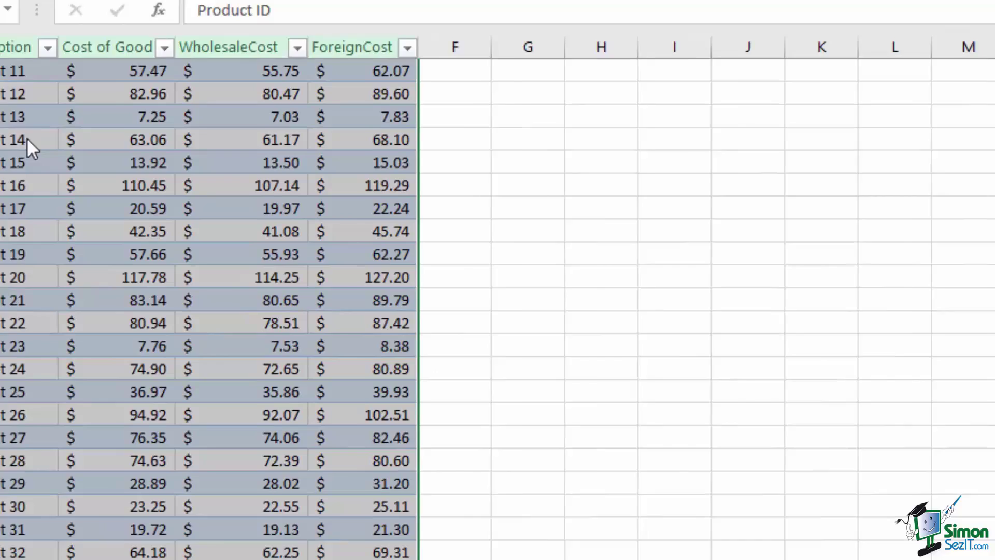
pyautogui.click(379, 199)
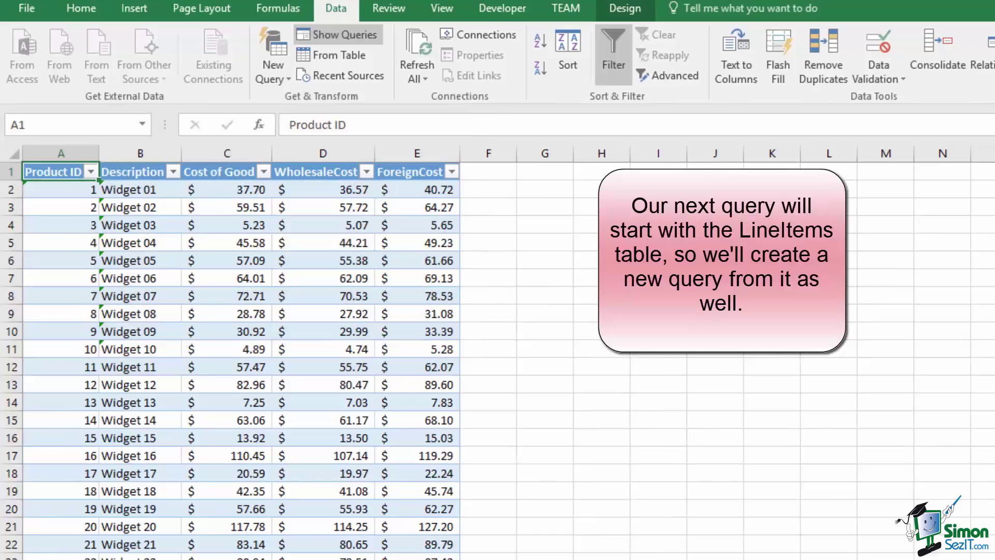
# - On the LineItems sheet, select the entire table and create a LineItems query from it
pyautogui.hotkey('ctrl', 'pagedown')
pyautogui.click(115, 289)
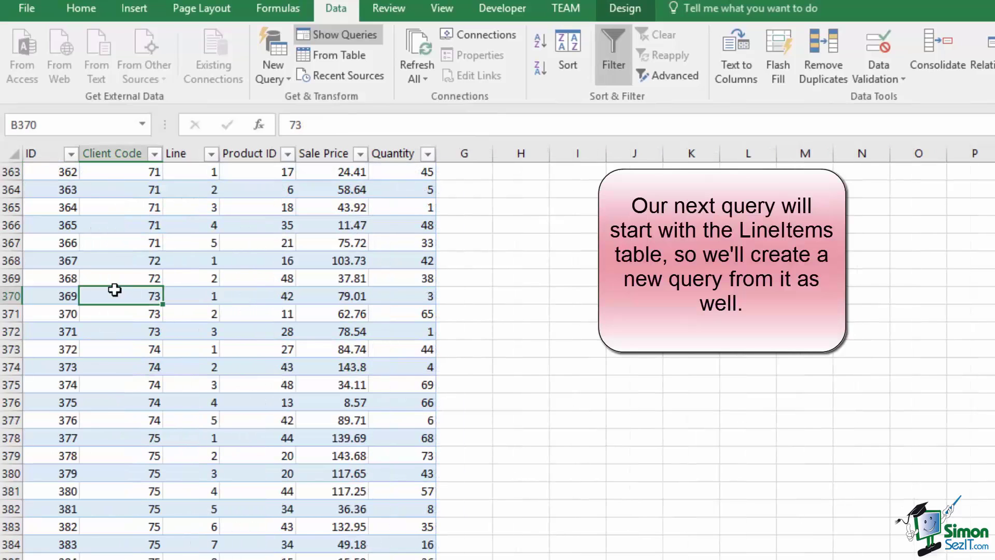
pyautogui.hotkey('ctrl', 'Home')
pyautogui.hotkey('ctrl', 'a')
pyautogui.scroll(-20, 115, 289)
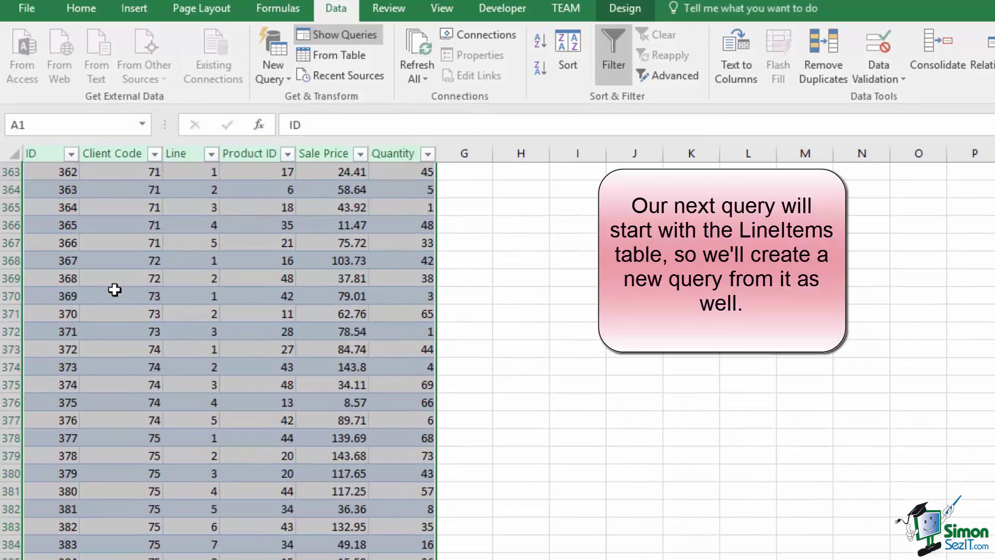
pyautogui.click(354, 56)
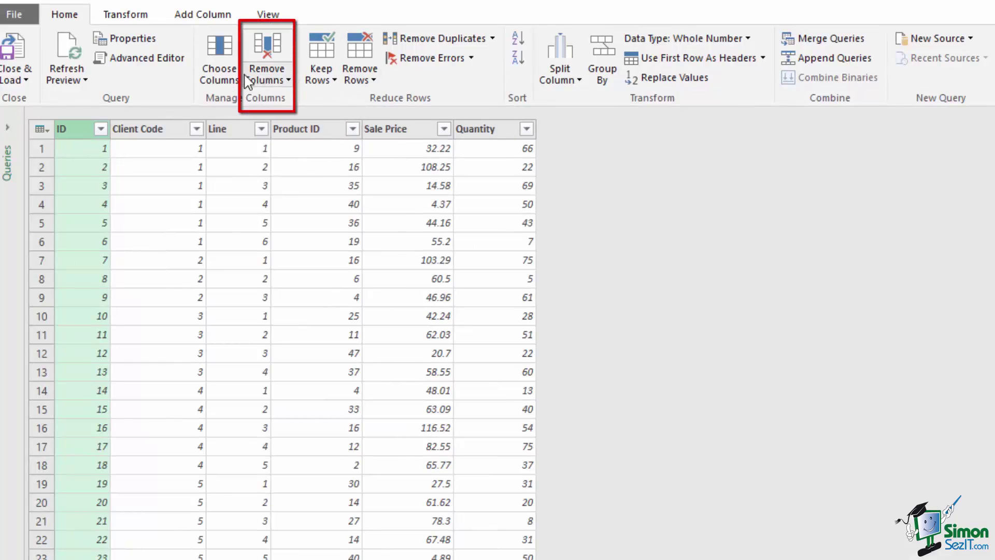
# - Remove the ID column from LineItems and review the Changed Type step
pyautogui.click(272, 47)
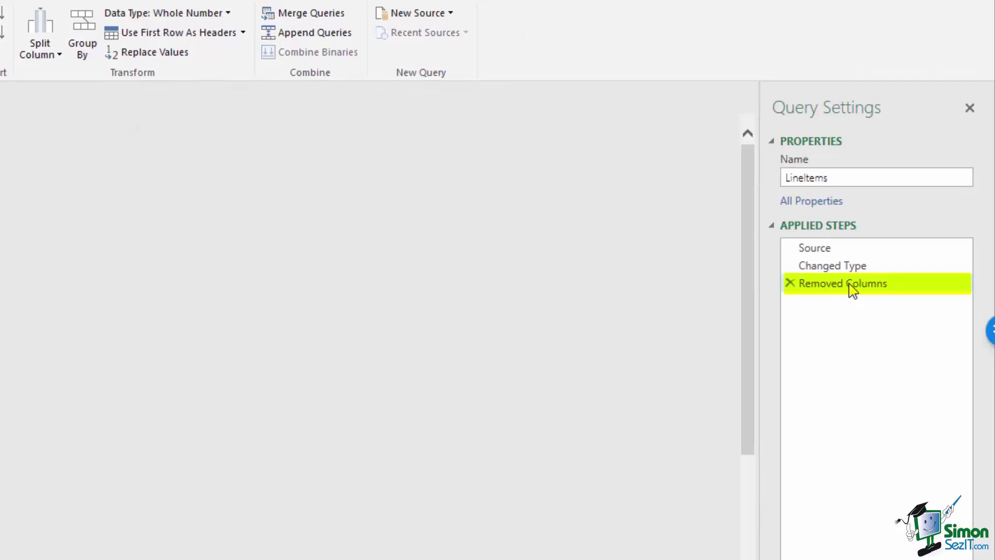
pyautogui.click(854, 269)
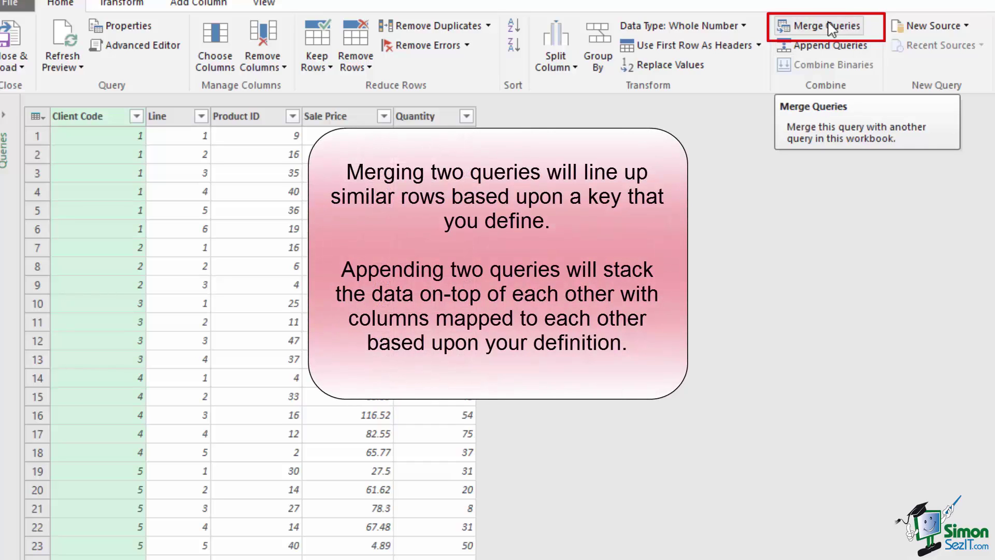
# - Open Merge Queries with Products as the second table and show the Join Kind options
pyautogui.click(829, 26)
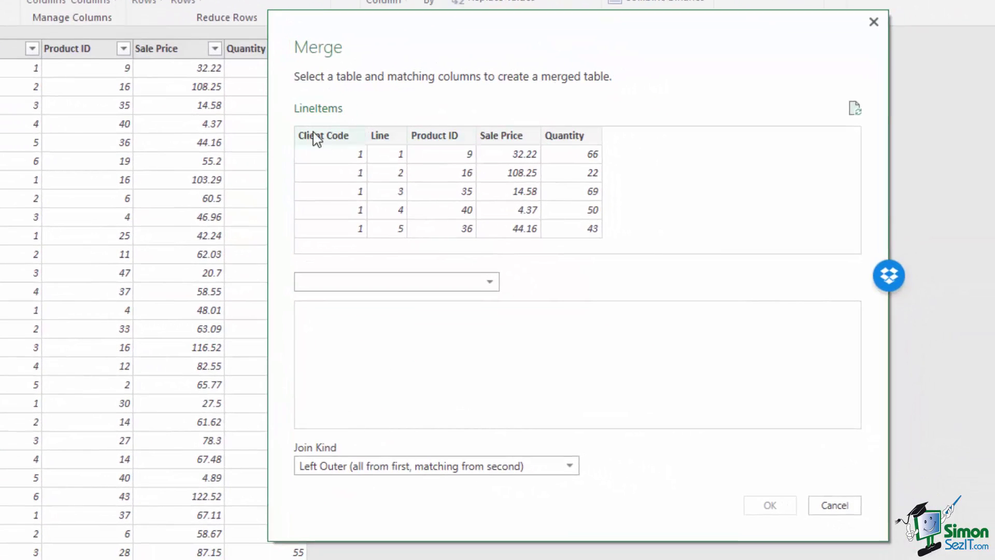
pyautogui.click(433, 283)
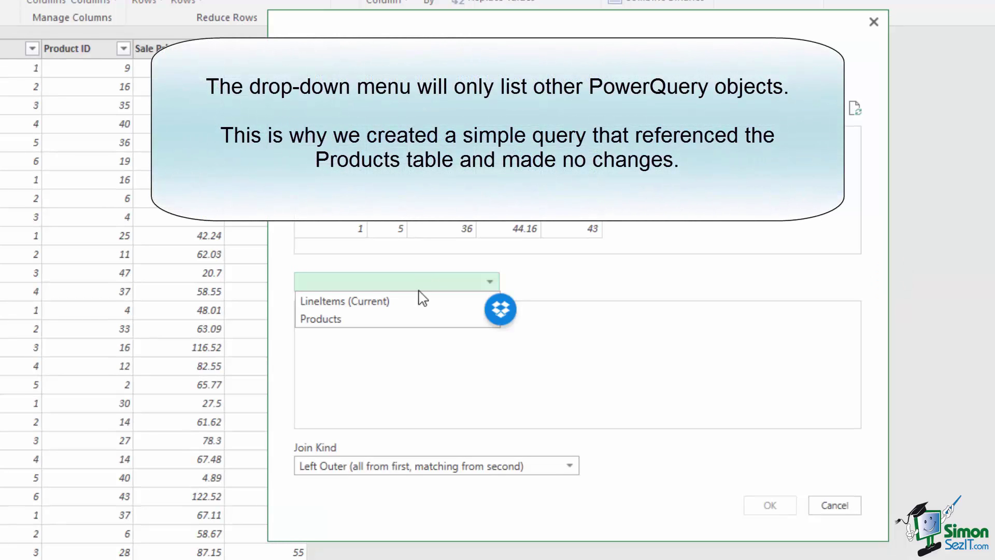
pyautogui.click(386, 320)
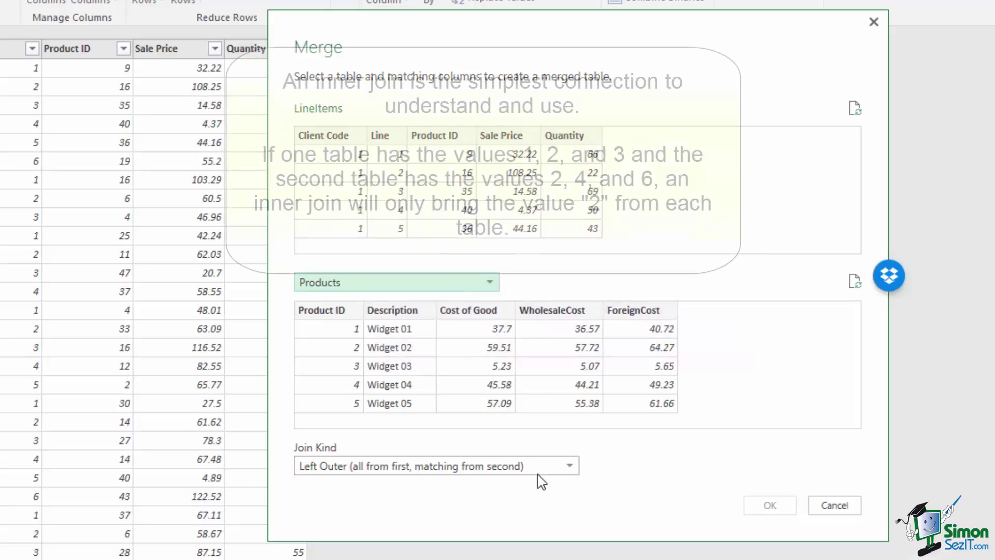
pyautogui.click(549, 467)
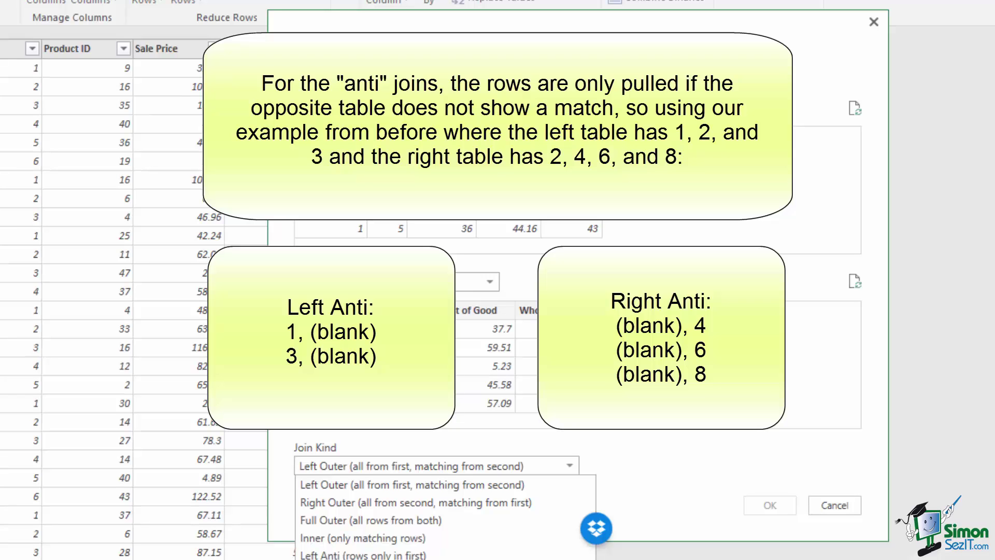
# - Inner-join LineItems to Products, matching Product ID in both tables
pyautogui.click(446, 539)
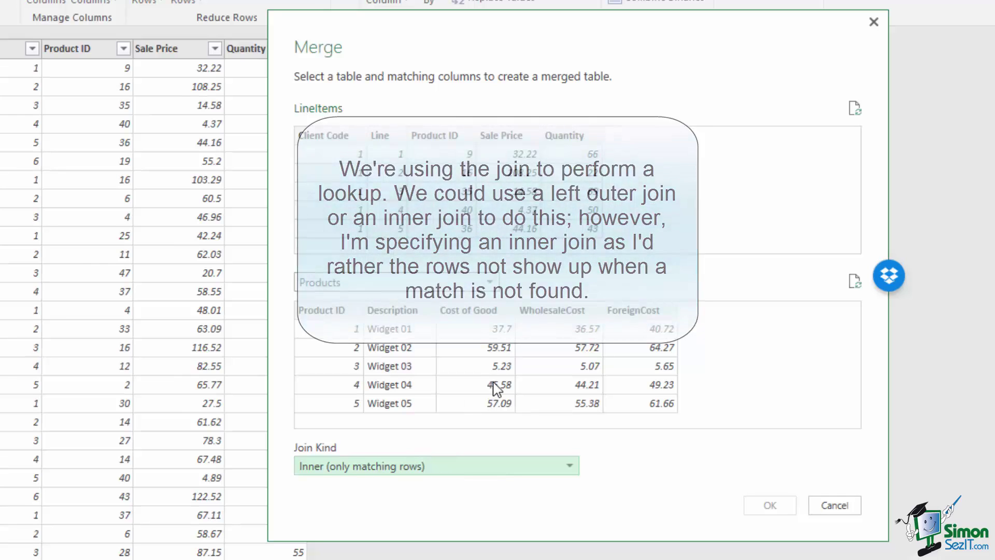
pyautogui.click(450, 141)
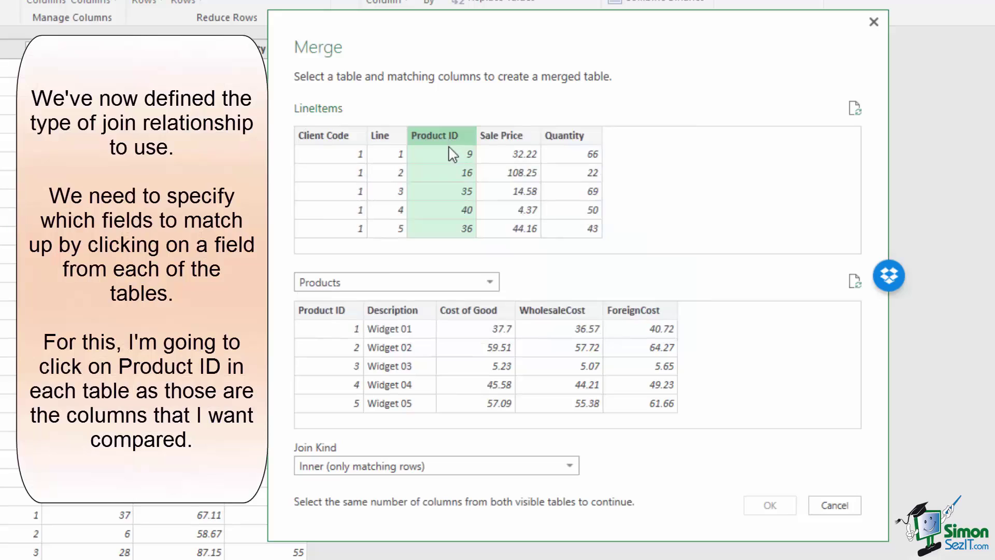
pyautogui.click(324, 311)
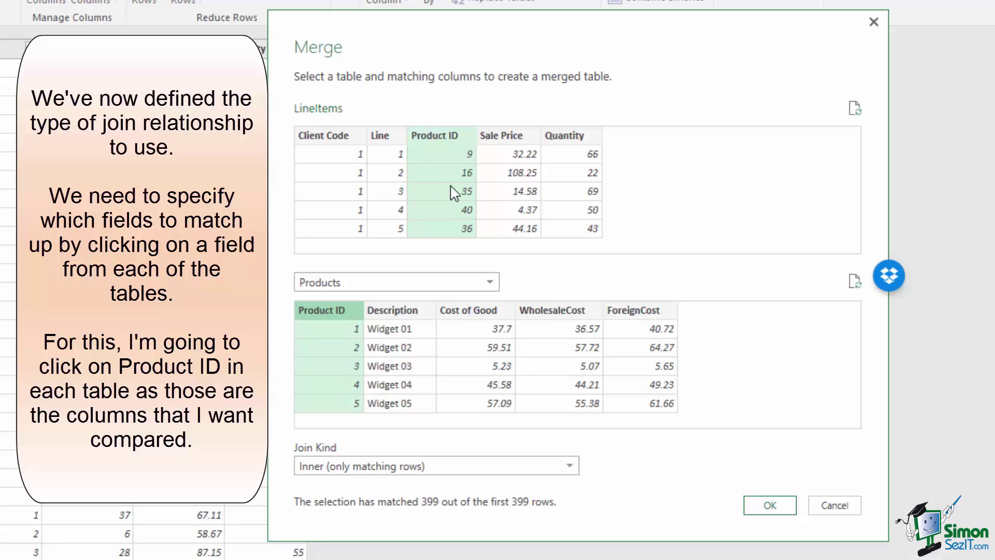
pyautogui.click(776, 509)
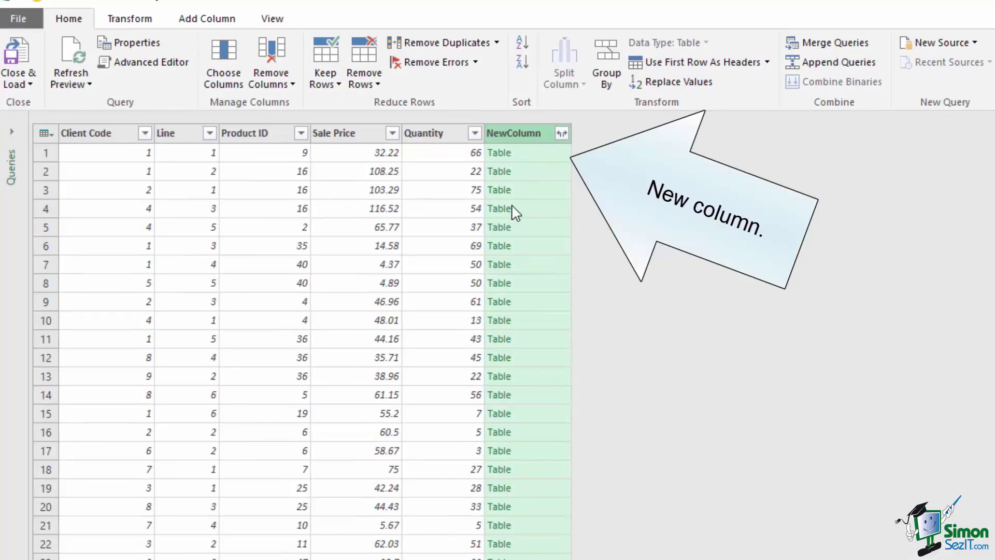
# - Expand NewColumn into Description, Cost of Good, WholesaleCost and ForeignCost, leaving out Product ID
pyautogui.click(562, 134)
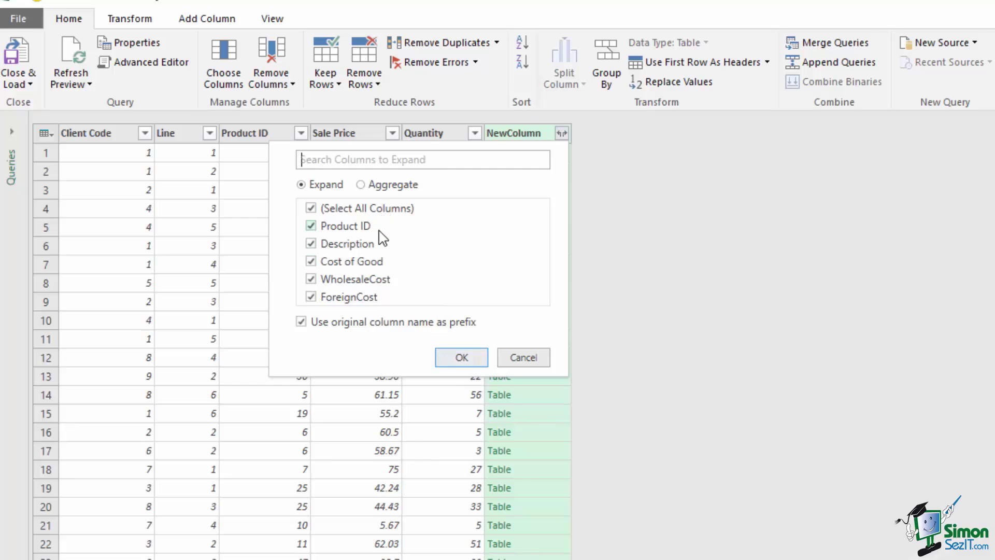
pyautogui.click(345, 227)
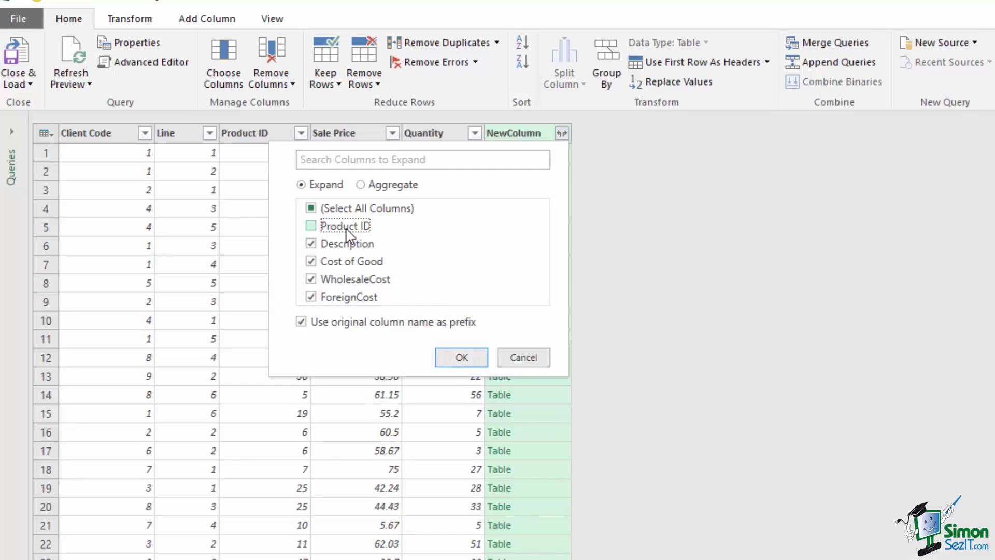
pyautogui.click(463, 358)
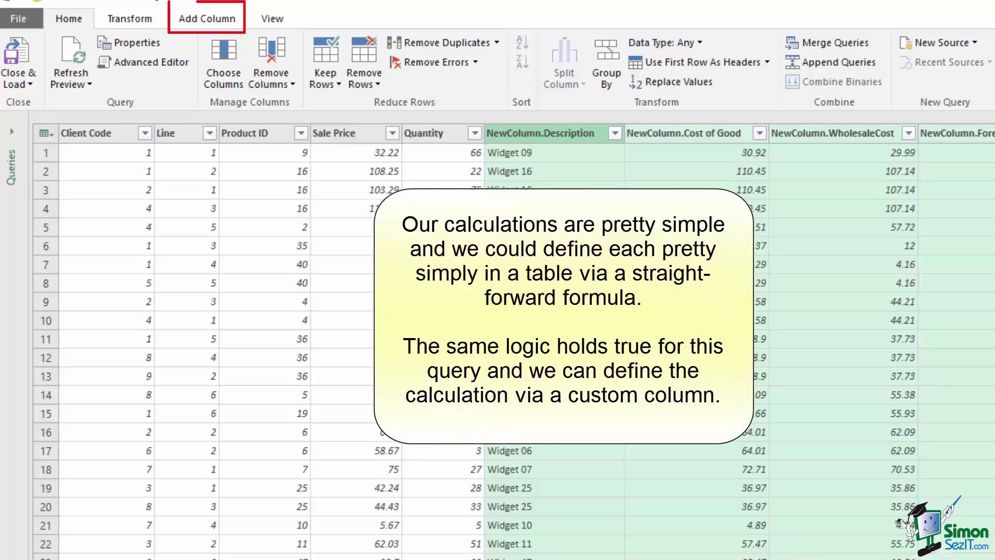
# - Add a custom column Total Revenue with the formula [Sale Price]*[Quantity]
pyautogui.click(234, 23)
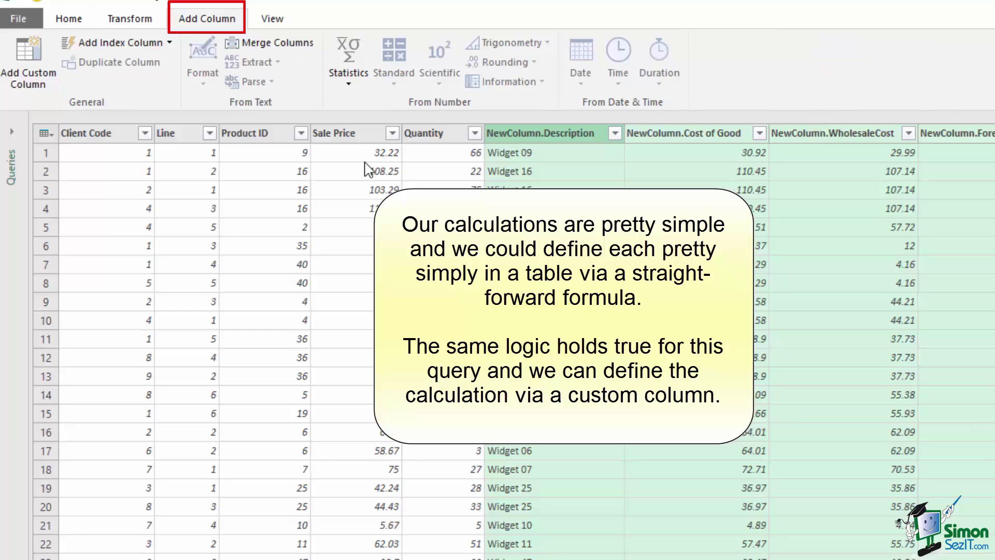
pyautogui.click(49, 72)
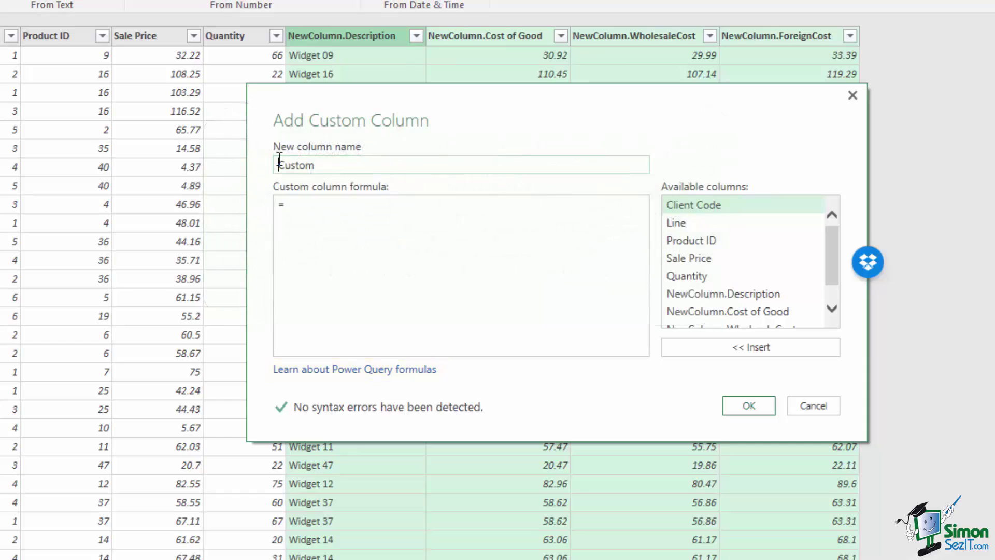
pyautogui.doubleClick(279, 163)
pyautogui.write('Total Revenu')
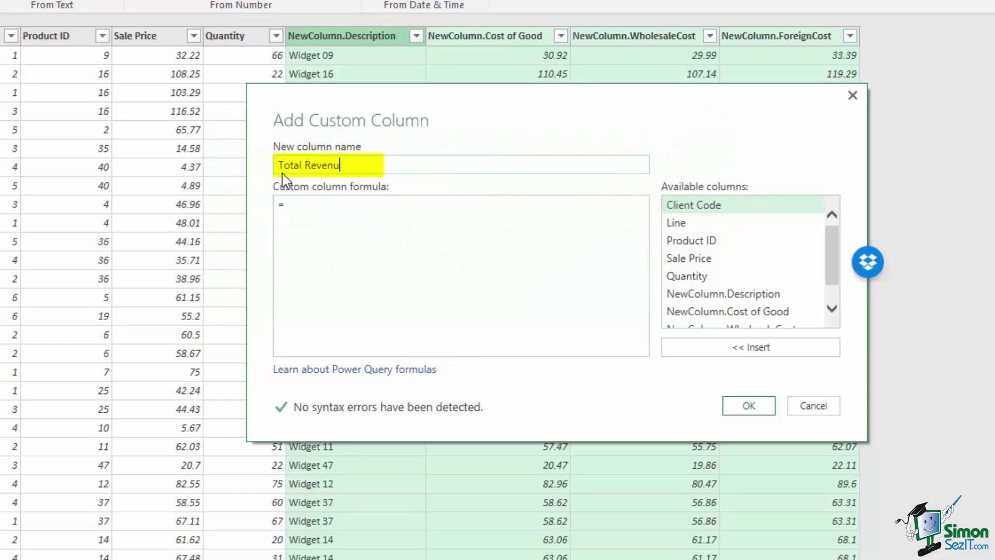
pyautogui.write('e')
pyautogui.click(345, 211)
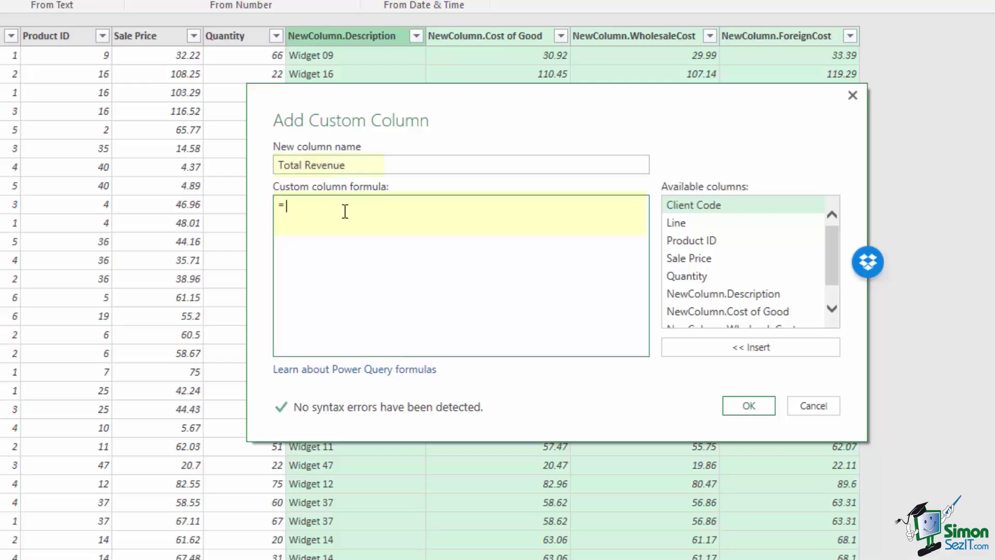
pyautogui.doubleClick(711, 260)
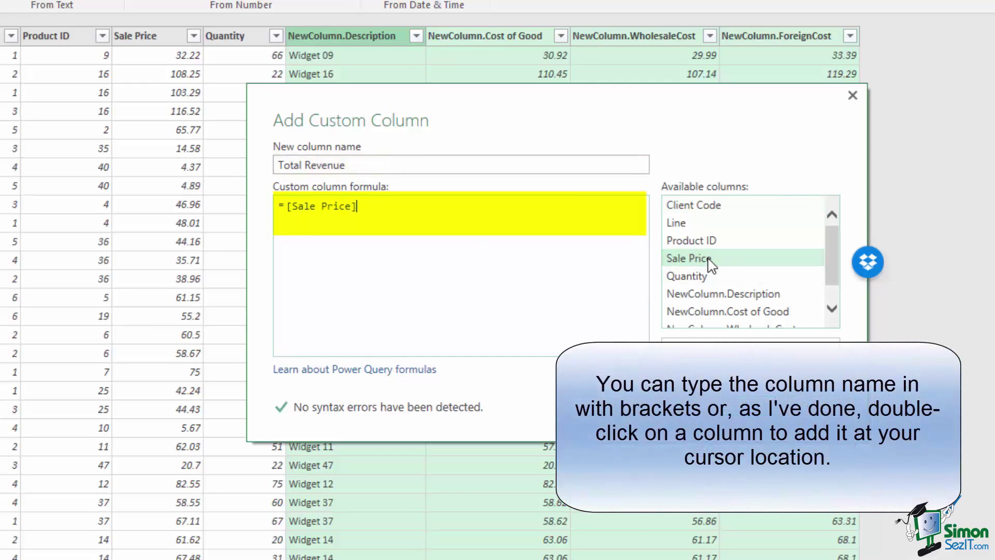
pyautogui.write('*')
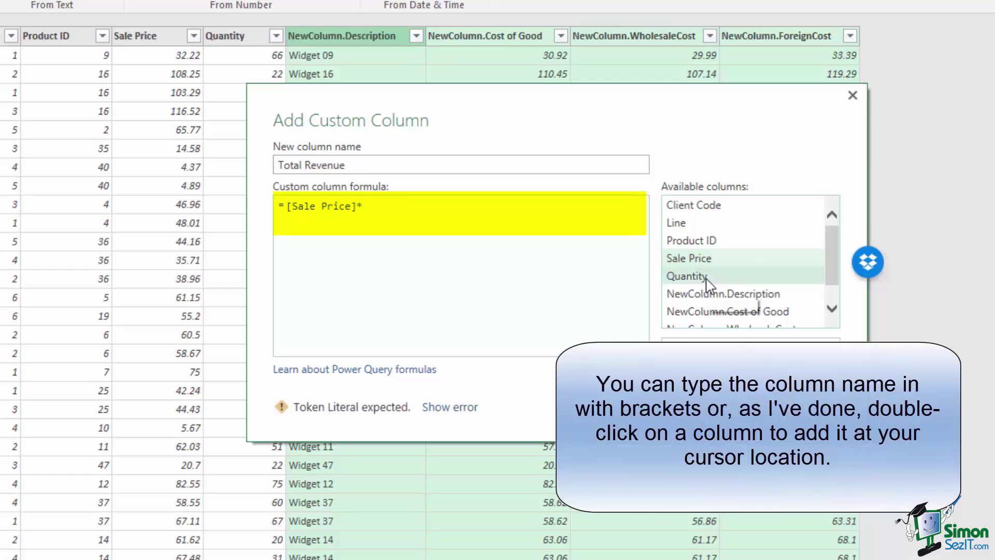
pyautogui.doubleClick(707, 276)
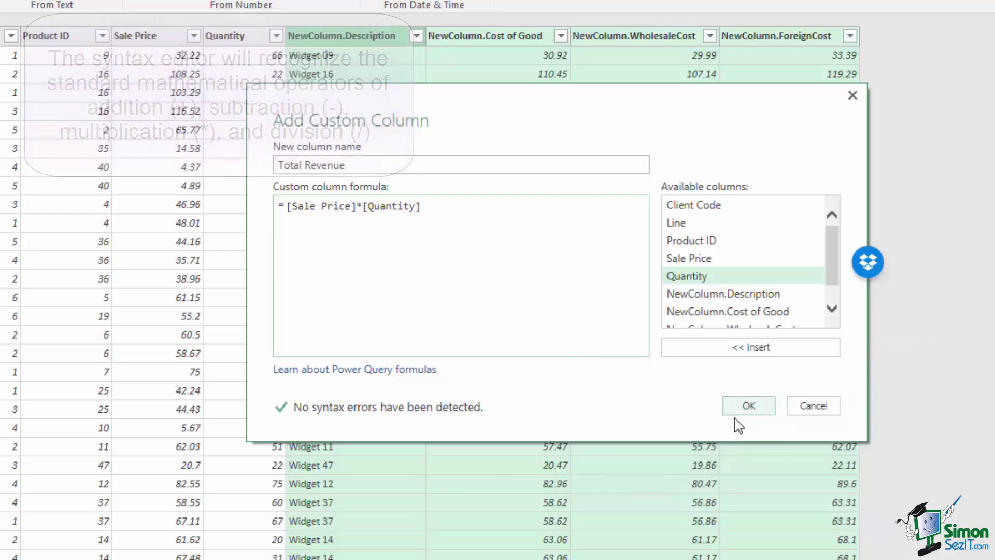
pyautogui.click(728, 407)
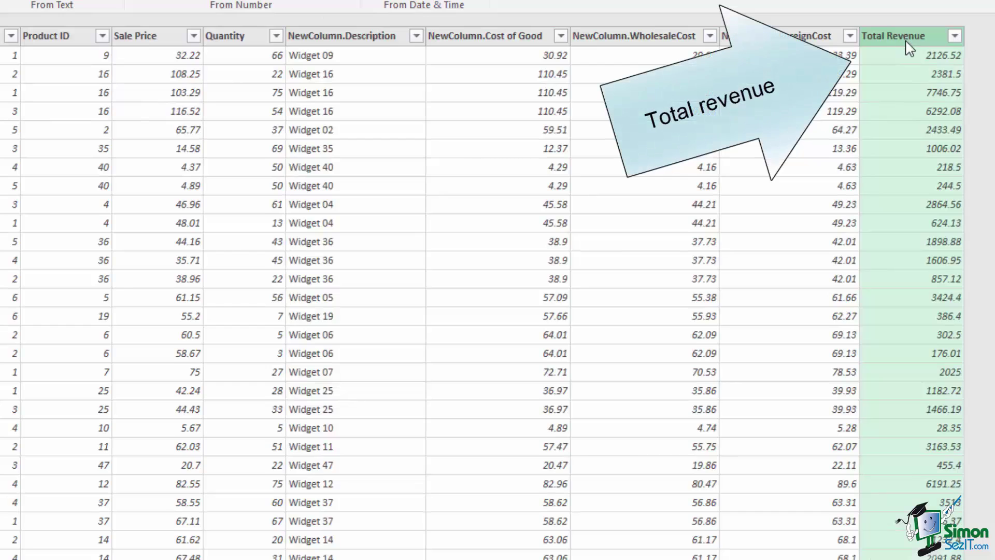
# - Add a custom column Total Cost Of Goods as [Quantity]*[NewColumn.Cost of Good]
pyautogui.click(880, 60)
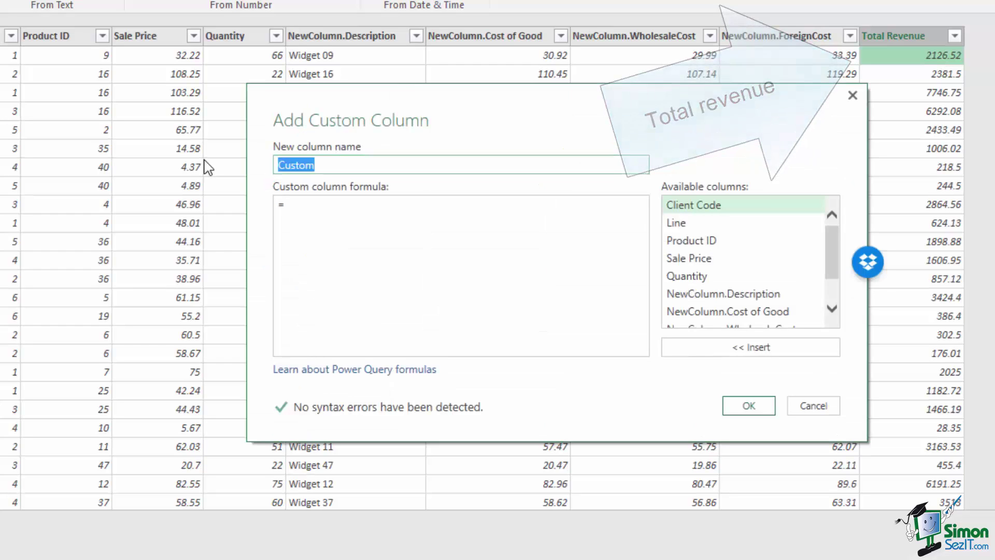
pyautogui.write('Total Cost Of Goods')
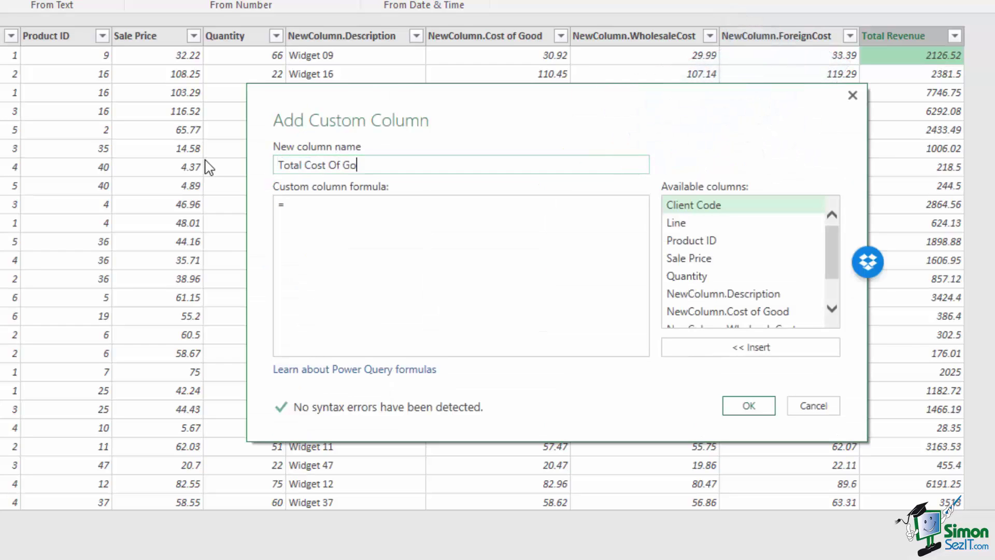
pyautogui.doubleClick(704, 277)
pyautogui.write('*')
pyautogui.doubleClick(761, 311)
pyautogui.click(749, 406)
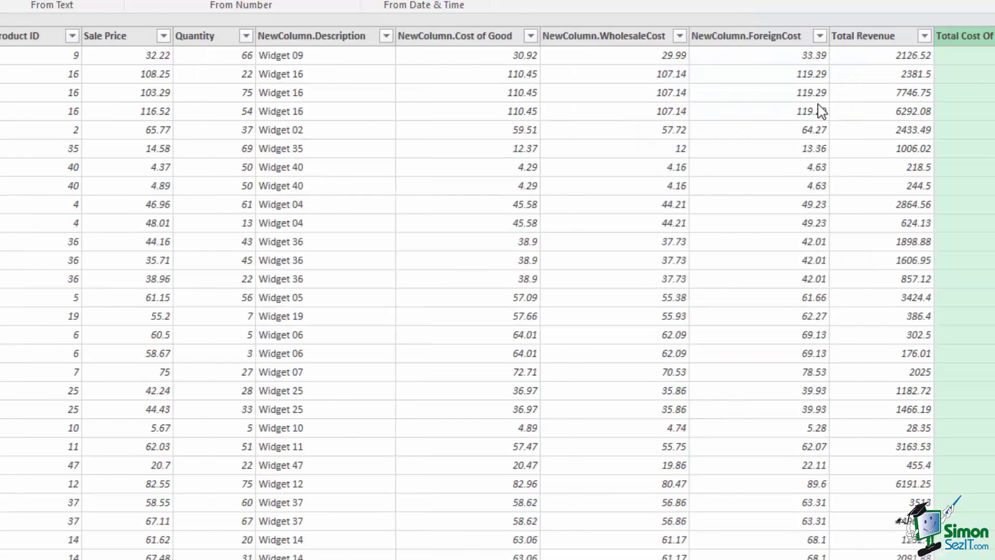
pyautogui.click(876, 42)
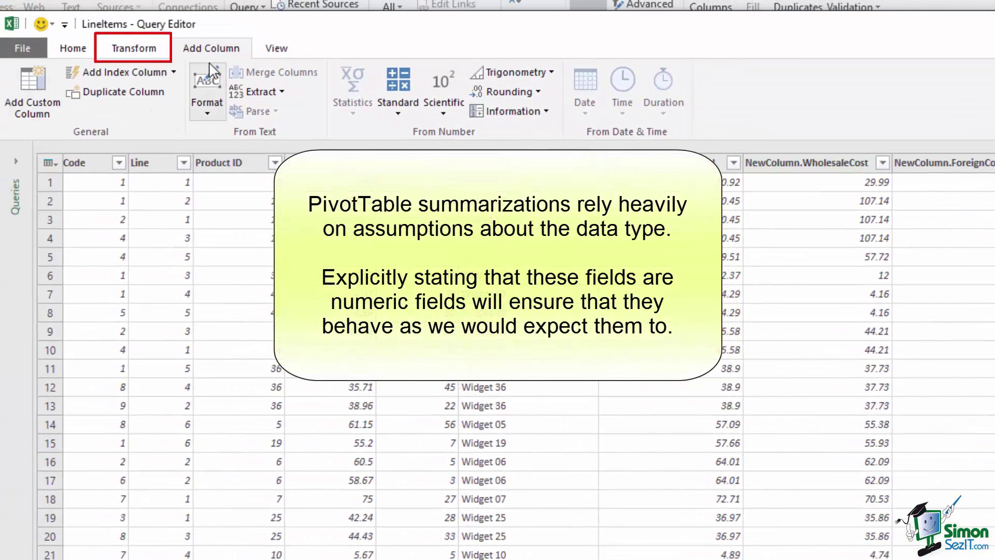
# - Set both Total Revenue and Total Cost Of Goods to the Decimal Number data type
pyautogui.click(155, 49)
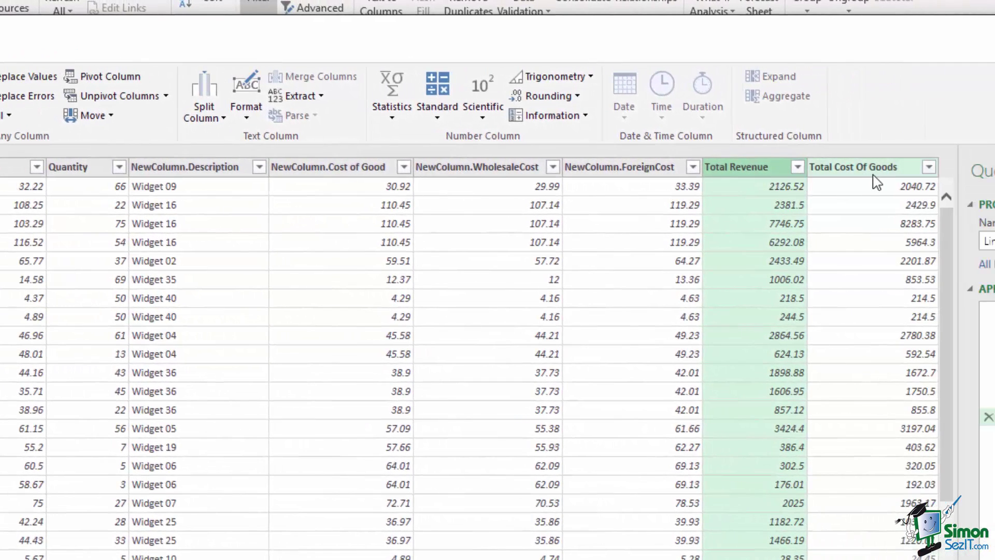
pyautogui.keyDown('ctrl'); pyautogui.click(873, 174); pyautogui.keyUp('ctrl')
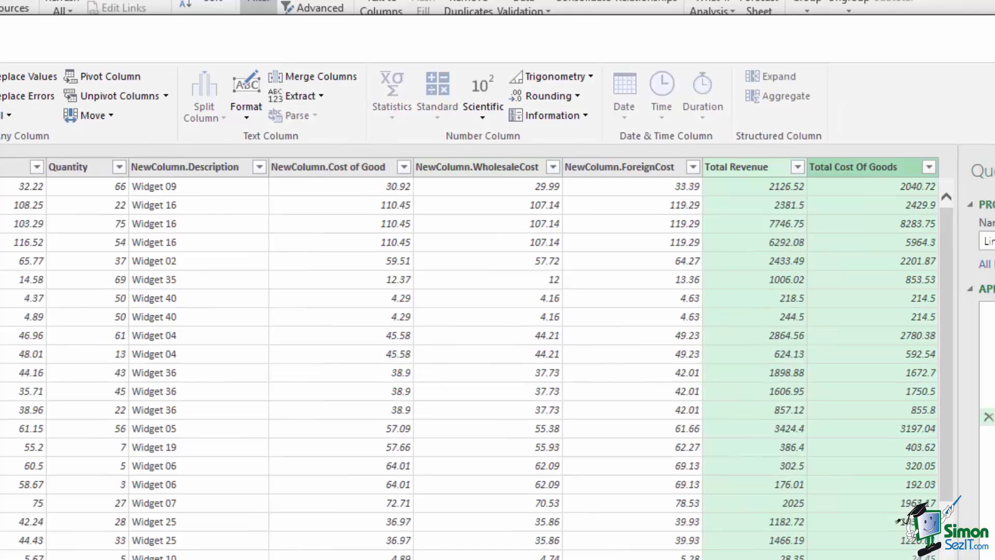
pyautogui.click(244, 77)
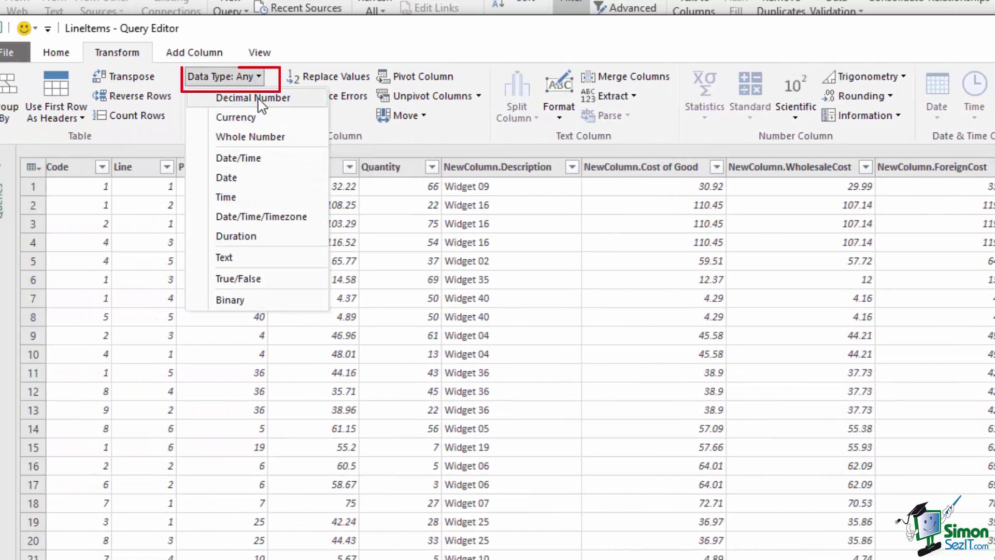
pyautogui.click(259, 100)
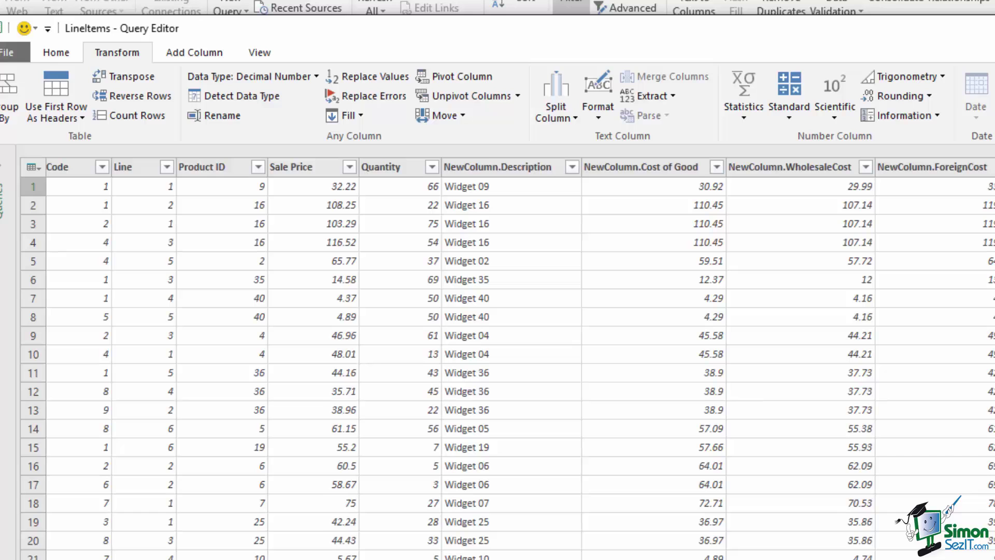
# - Add a custom column Net Profit as [Total Revenue]-[Total Cost Of Goods]
pyautogui.click(185, 56)
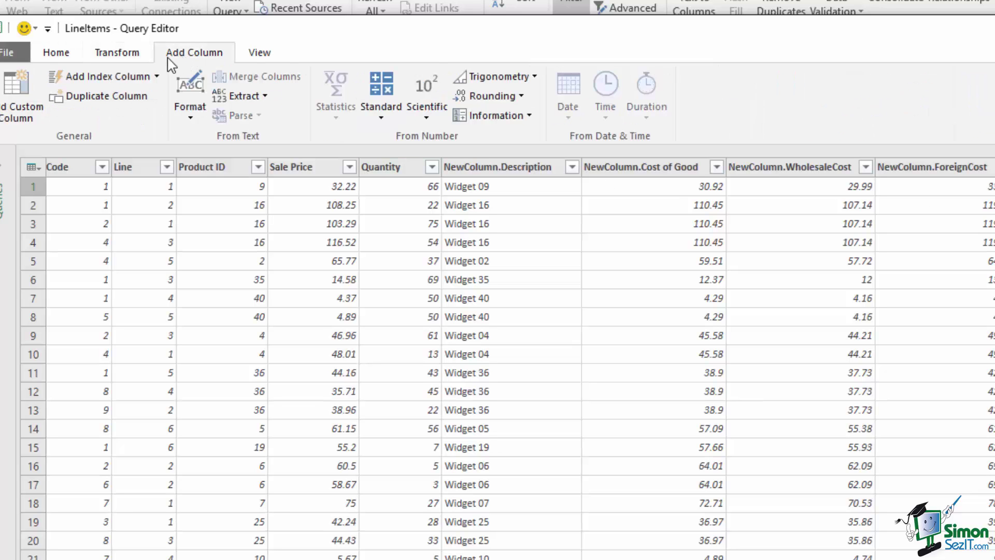
pyautogui.click(15, 96)
pyautogui.write('N')
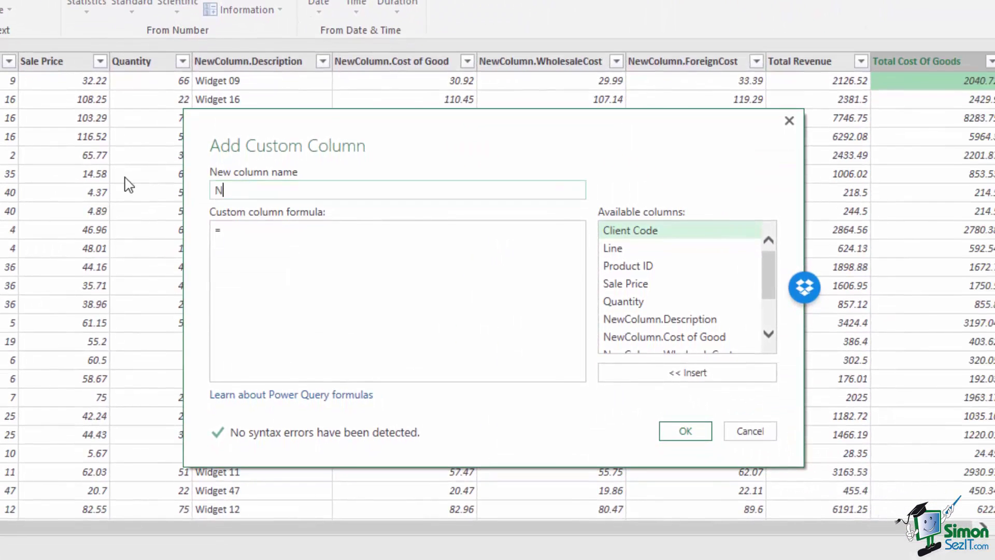
pyautogui.write('et Profit')
pyautogui.click(277, 246)
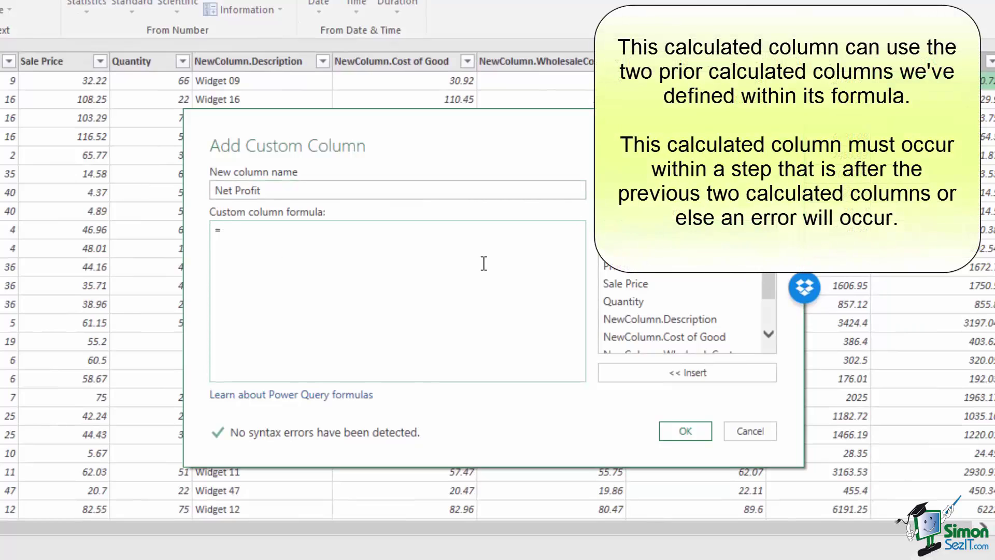
pyautogui.scroll(-2, 761, 327)
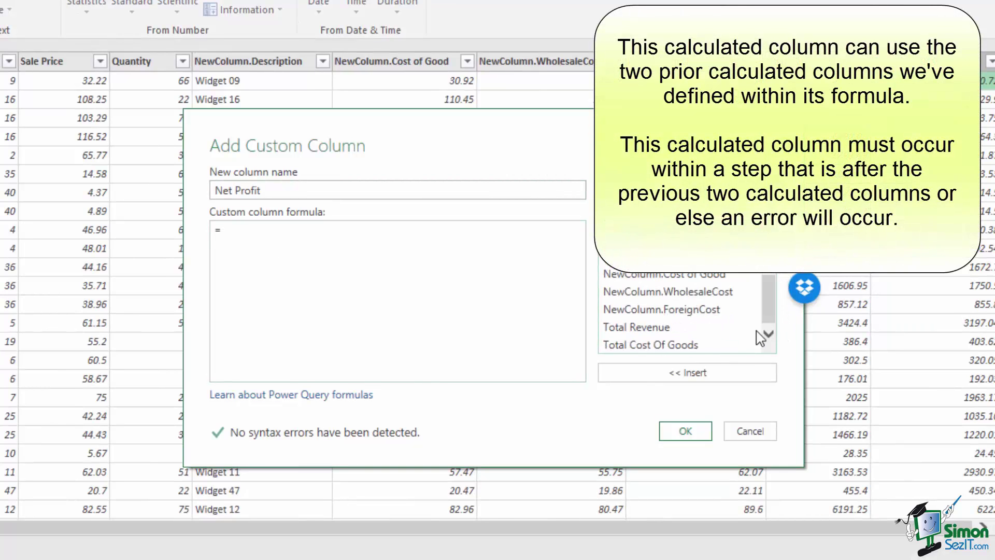
pyautogui.doubleClick(694, 328)
pyautogui.write('-')
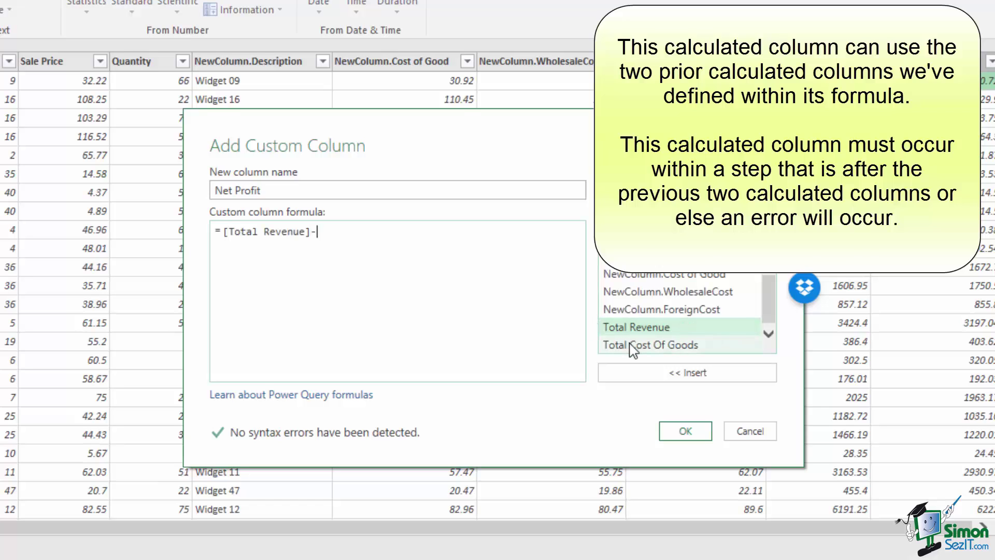
pyautogui.doubleClick(636, 345)
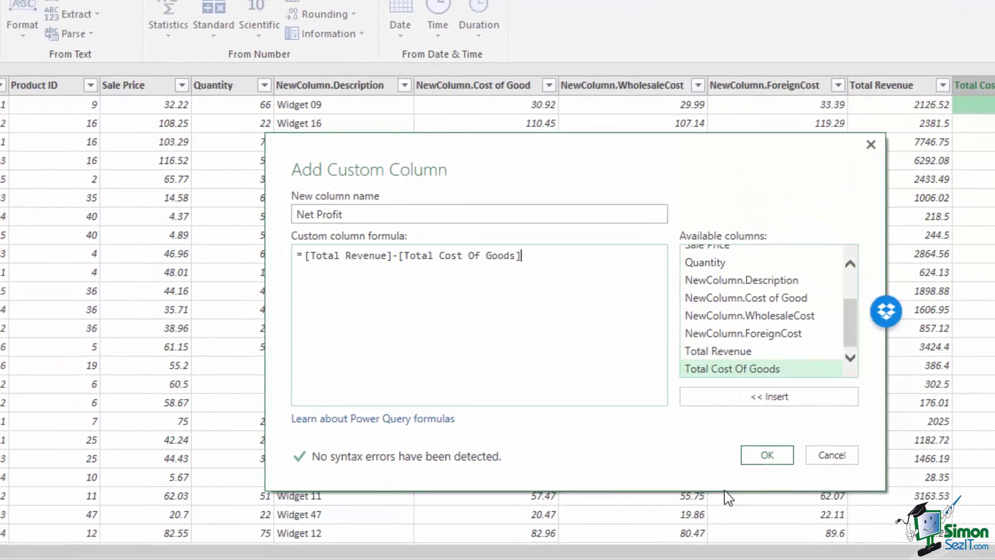
pyautogui.click(767, 454)
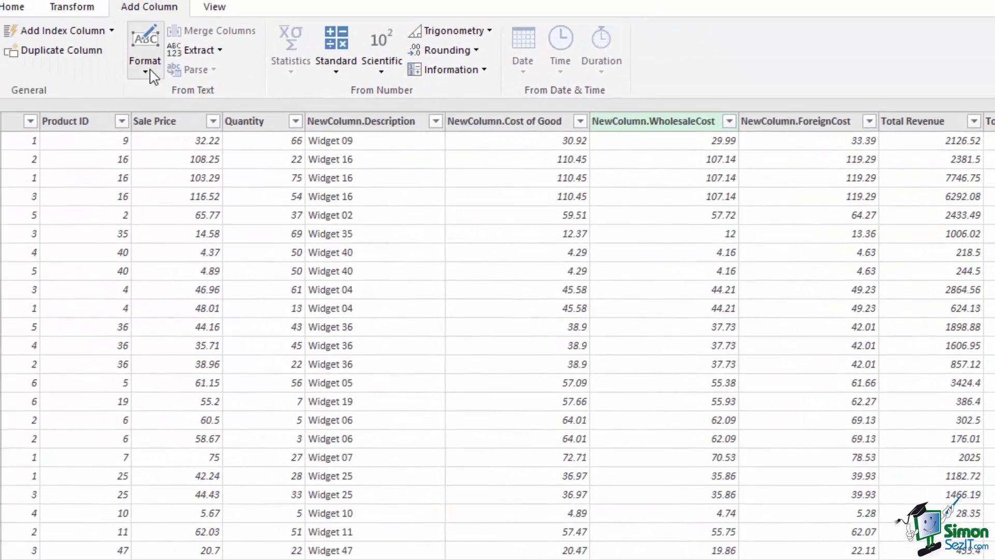
# - Set the Net Profit column's data type to Decimal Number
pyautogui.click(112, 18)
pyautogui.click(248, 42)
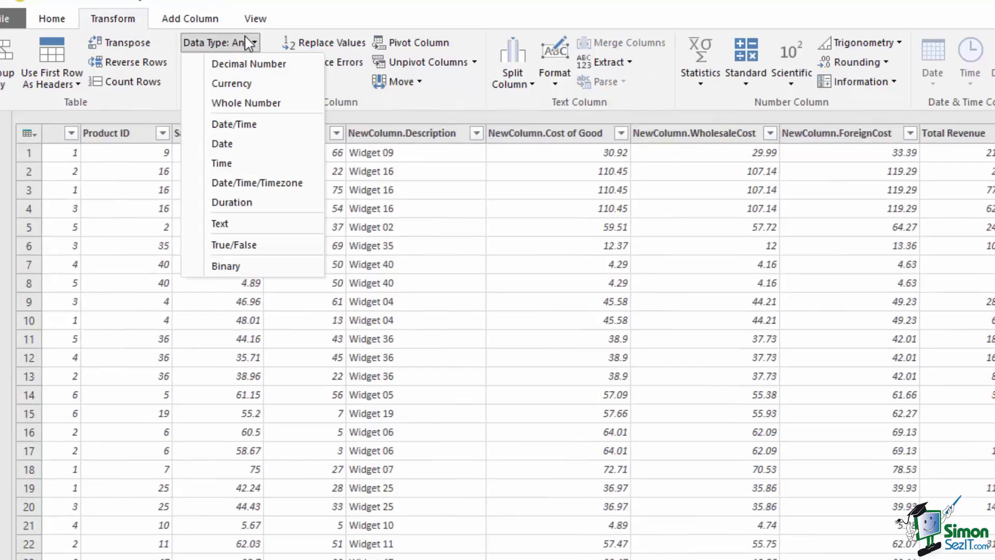
pyautogui.click(248, 64)
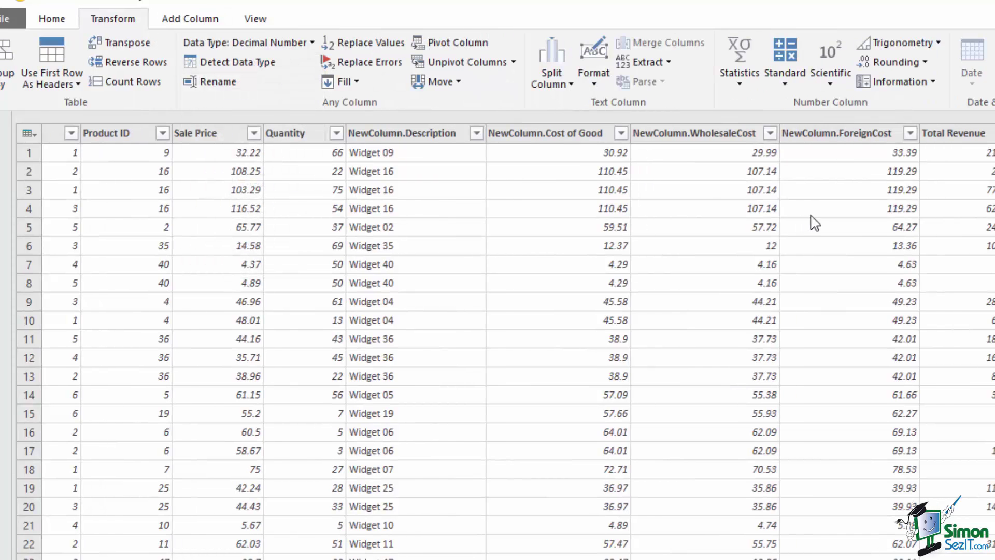
# - Rename the query from LineItems to InvoiceSupport in Query Settings
pyautogui.click(53, 18)
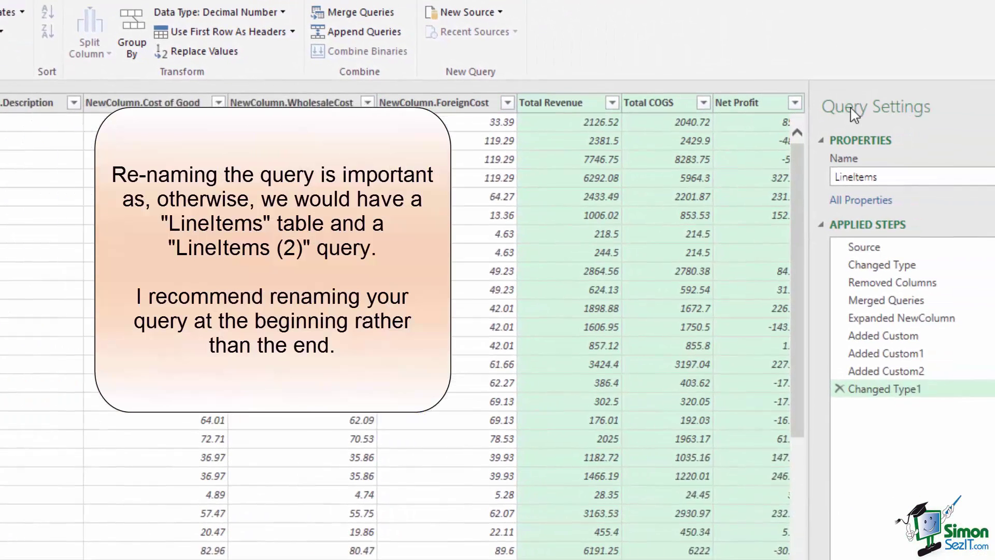
pyautogui.moveTo(951, 172); pyautogui.dragTo(819, 180)
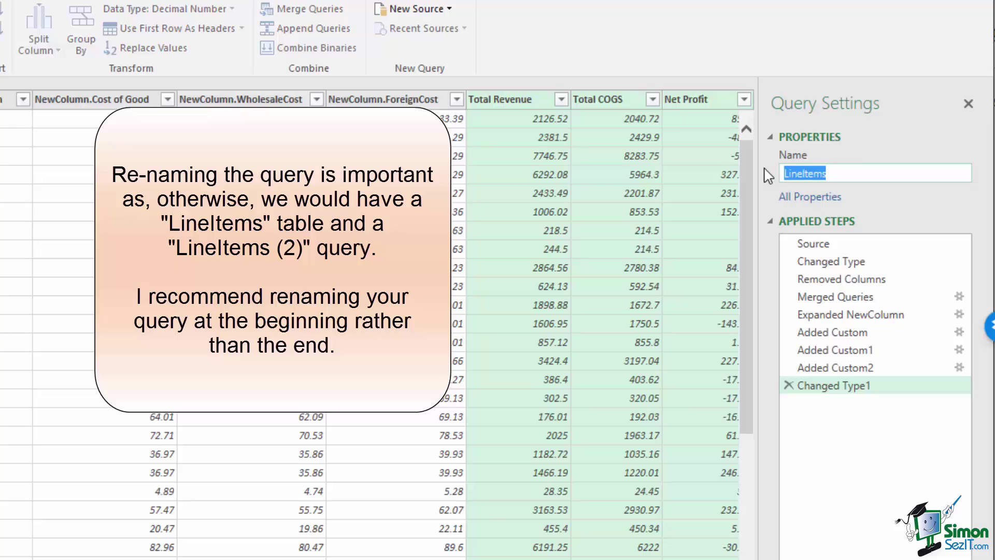
pyautogui.write('InvoiceSu')
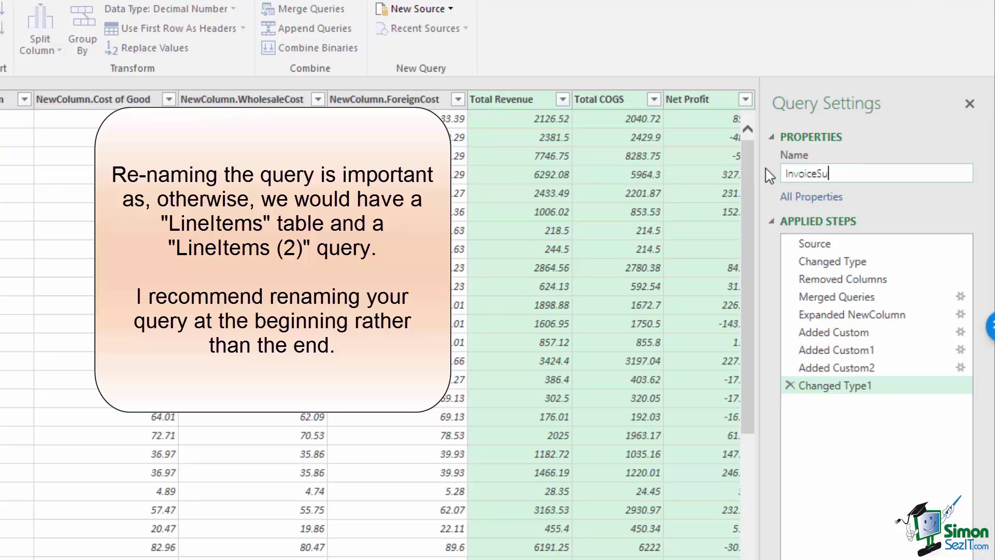
pyautogui.write('pport')
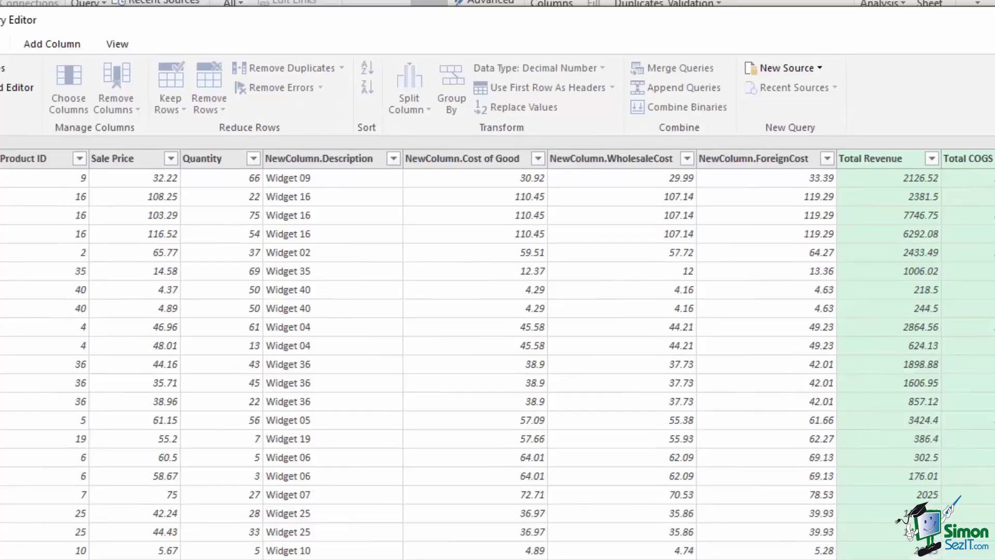
# - Load the query as a connection only, added to the Data Model
pyautogui.click(46, 138)
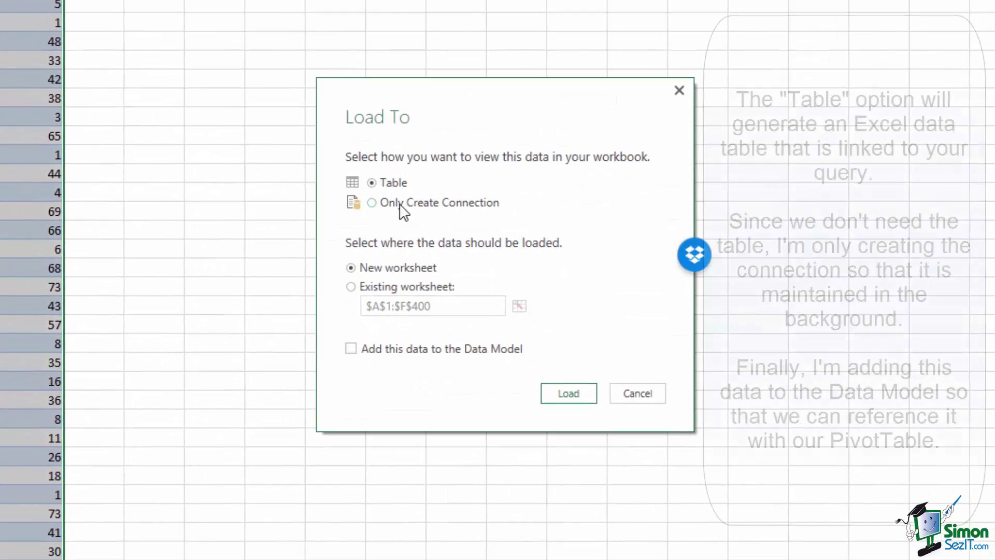
pyautogui.click(402, 208)
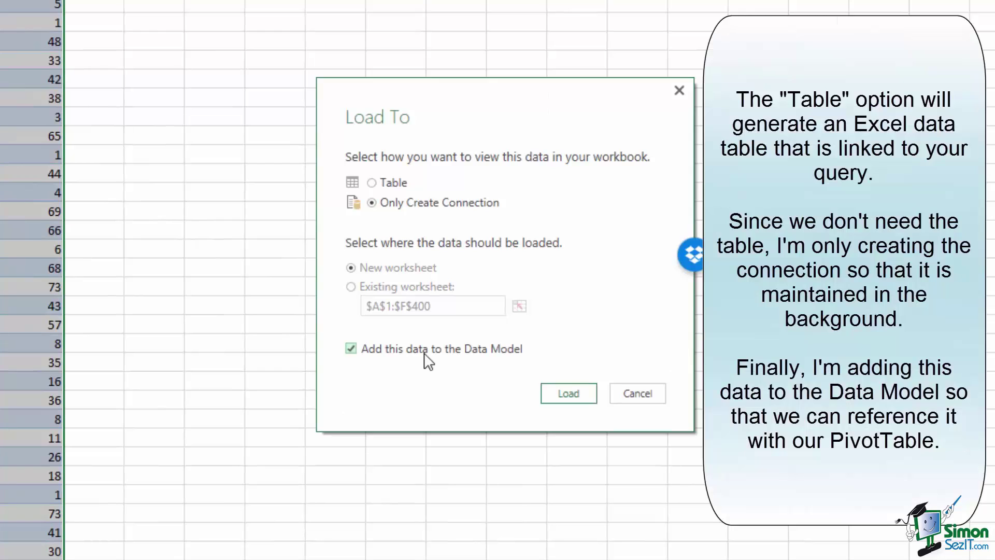
pyautogui.click(575, 399)
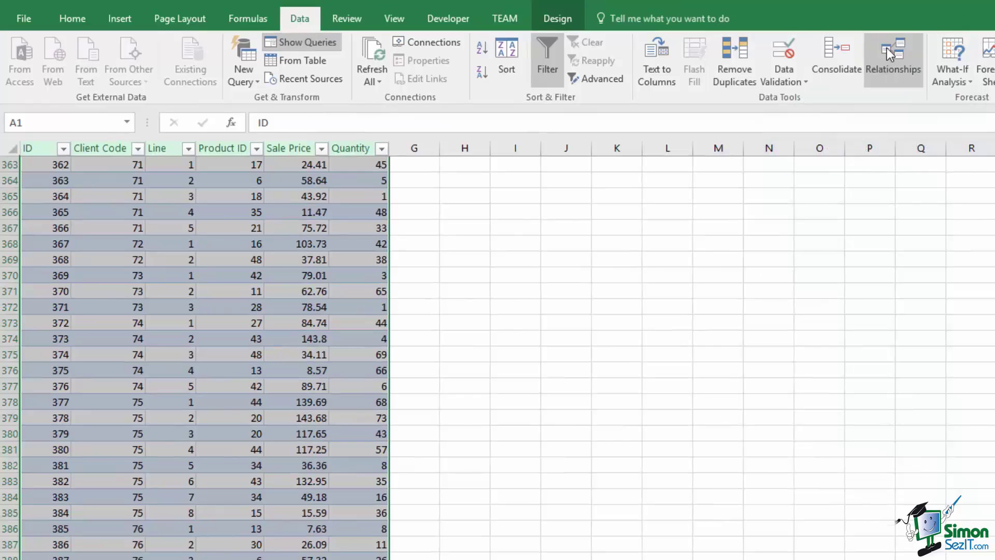
# - Create a relationship from InvoiceSupport's Client Code column to ClientList's ID column
pyautogui.click(866, 67)
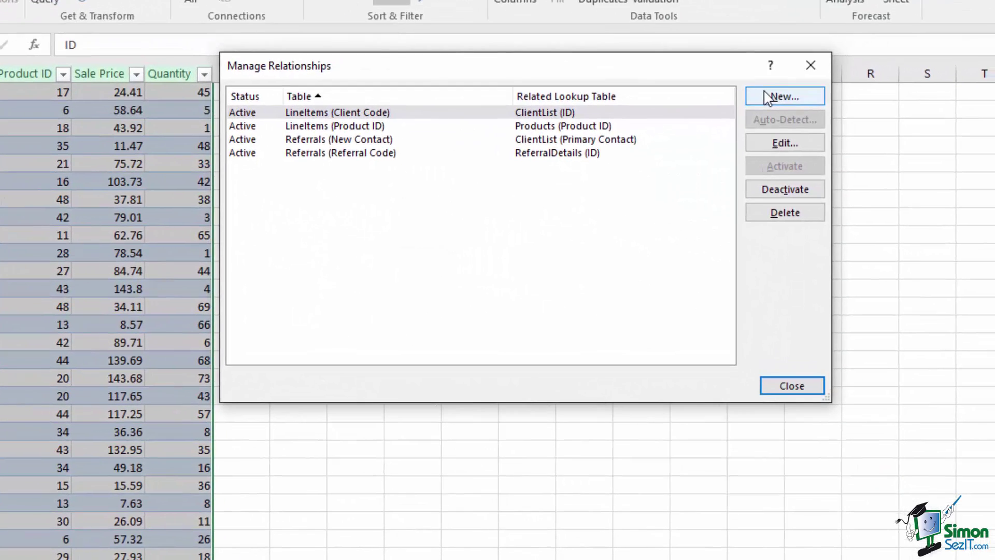
pyautogui.click(887, 163)
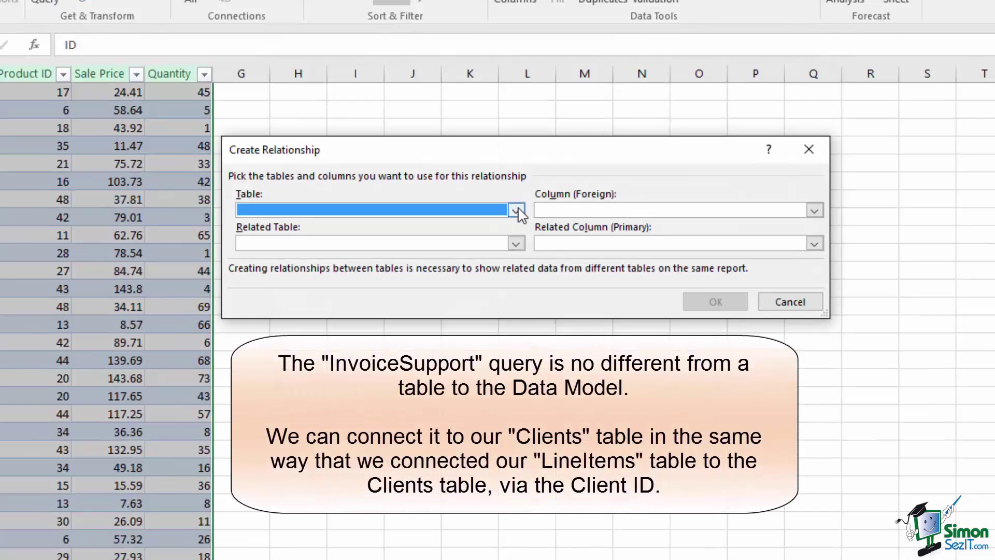
pyautogui.click(516, 210)
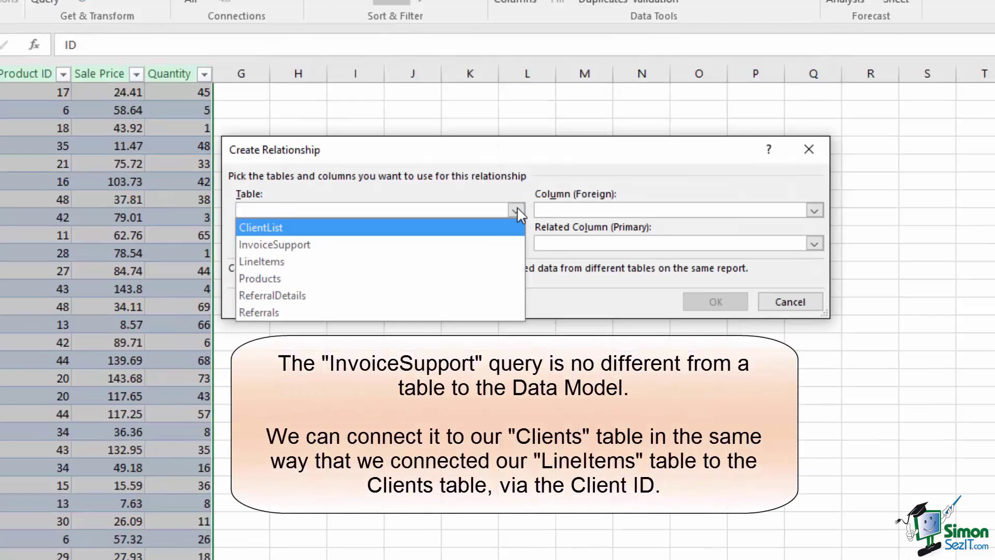
pyautogui.click(353, 245)
pyautogui.click(814, 210)
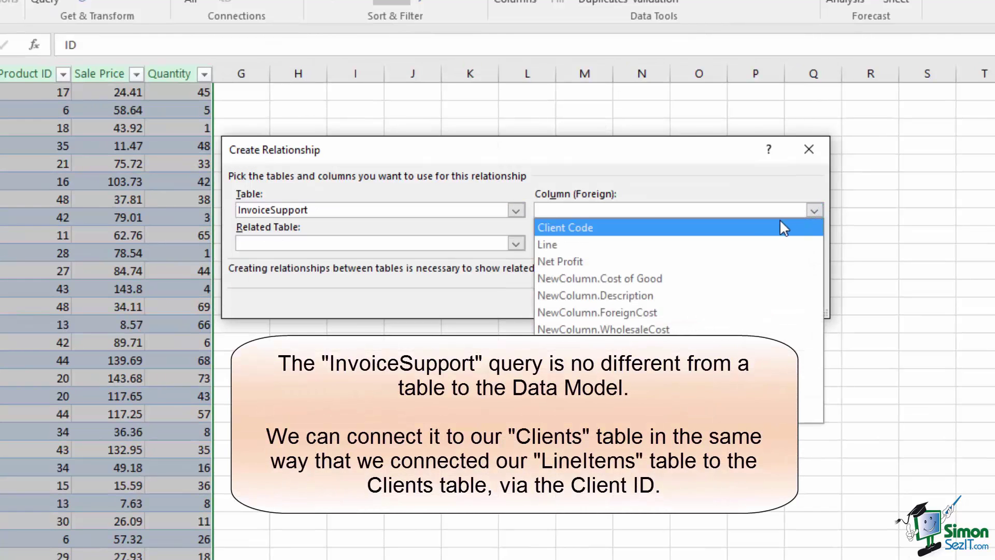
pyautogui.click(672, 228)
pyautogui.click(473, 244)
pyautogui.click(409, 260)
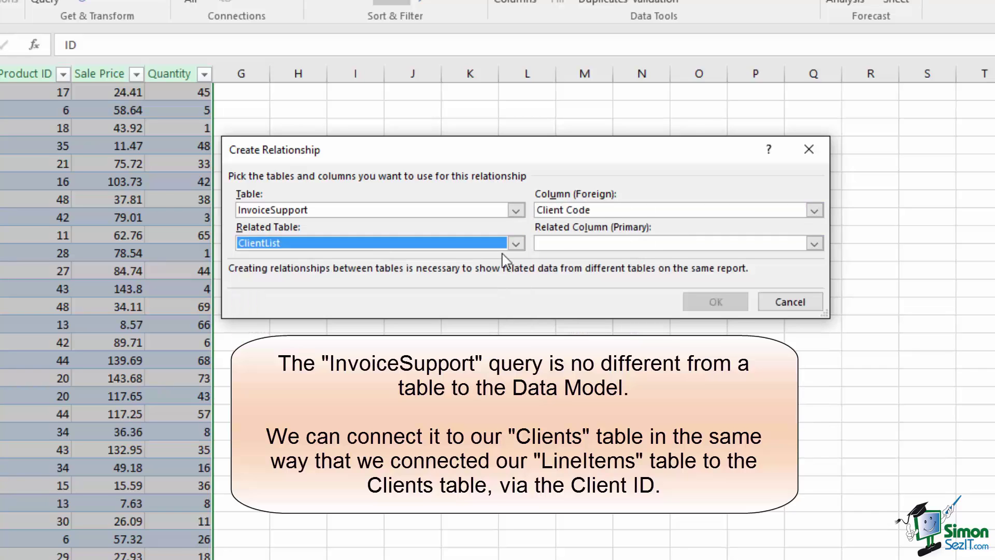
pyautogui.click(663, 243)
pyautogui.click(596, 346)
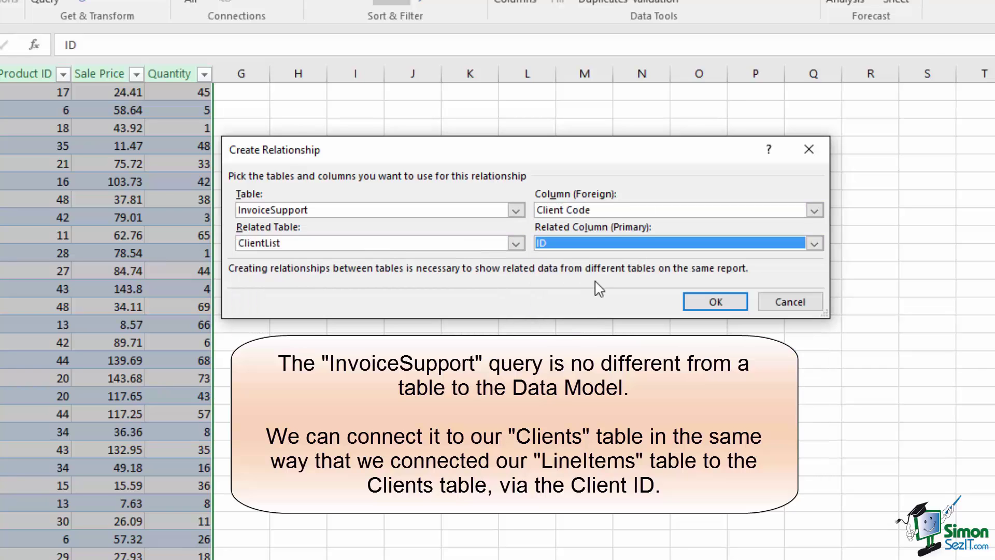
pyautogui.click(728, 302)
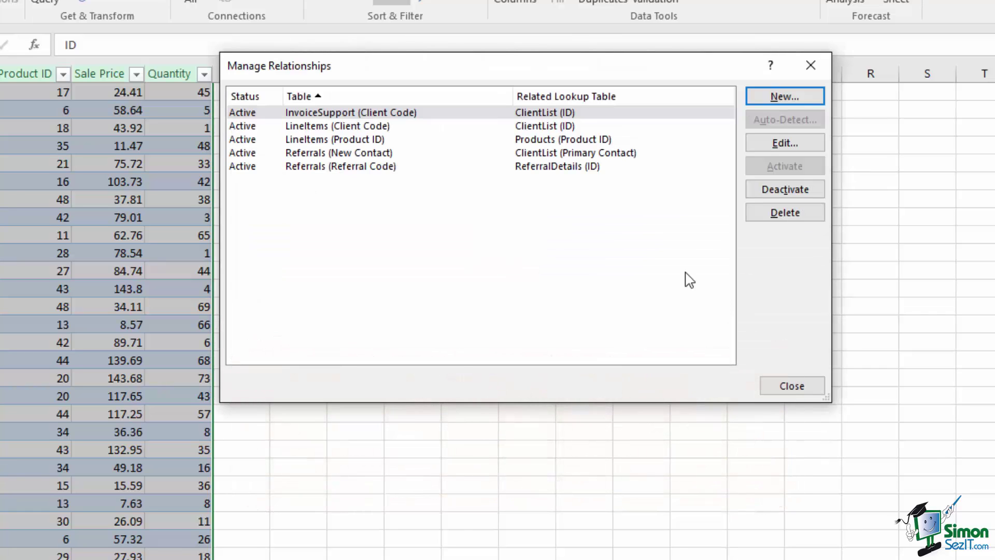
pyautogui.click(801, 398)
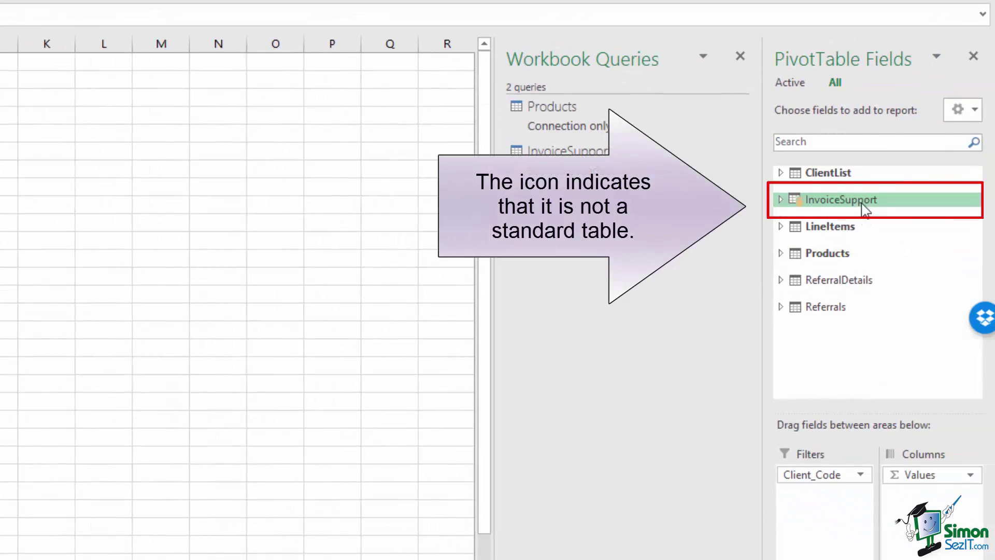
# - Remove Sum of Sale Price and the old row fields from the PivotTable
pyautogui.moveTo(862, 204)
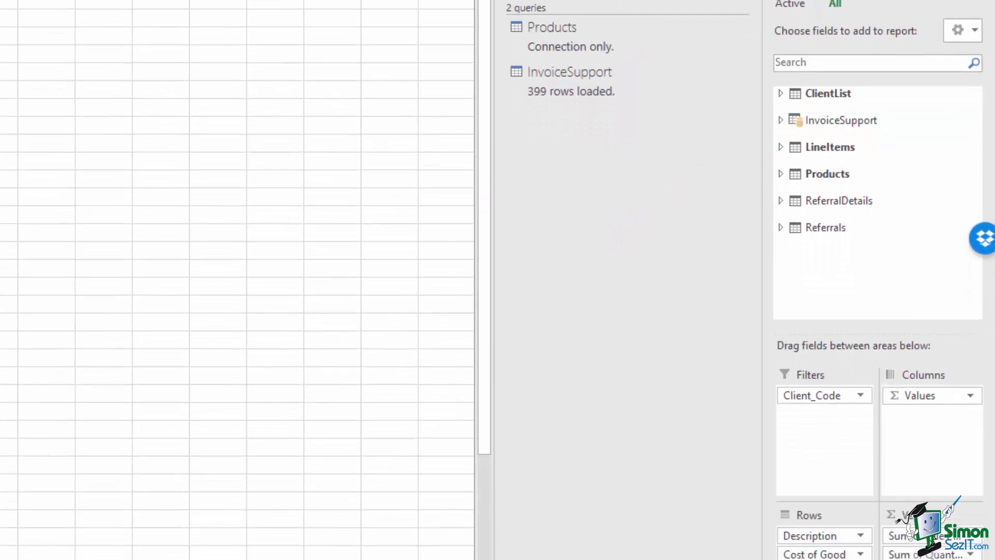
pyautogui.moveTo(904, 535); pyautogui.dragTo(801, 552)
pyautogui.moveTo(803, 450); pyautogui.dragTo(518, 336)
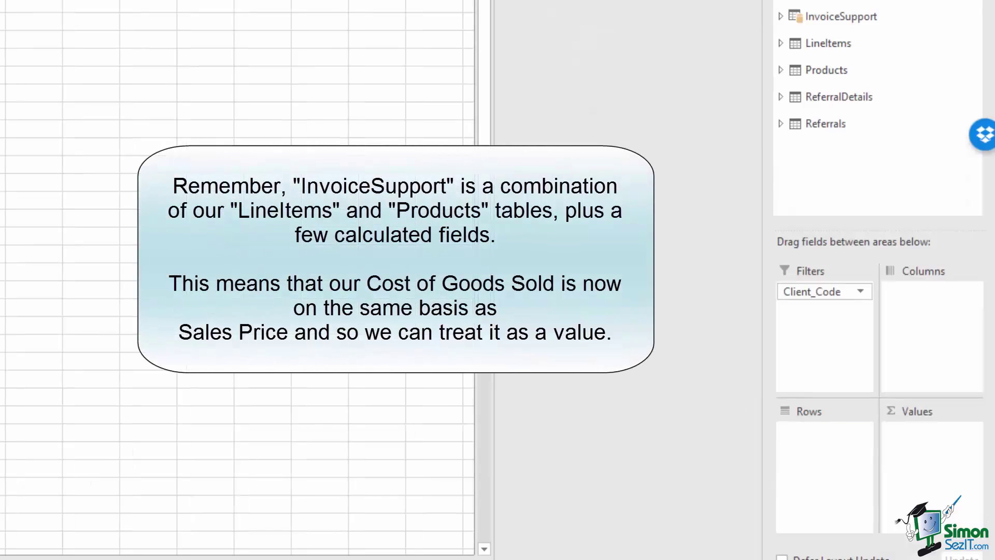
# - Add InvoiceSupport's Sale Price, Quantity, Cost of Good, Total COGS, Total Revenue and Net Profit as values, with Description as rows
pyautogui.click(782, 17)
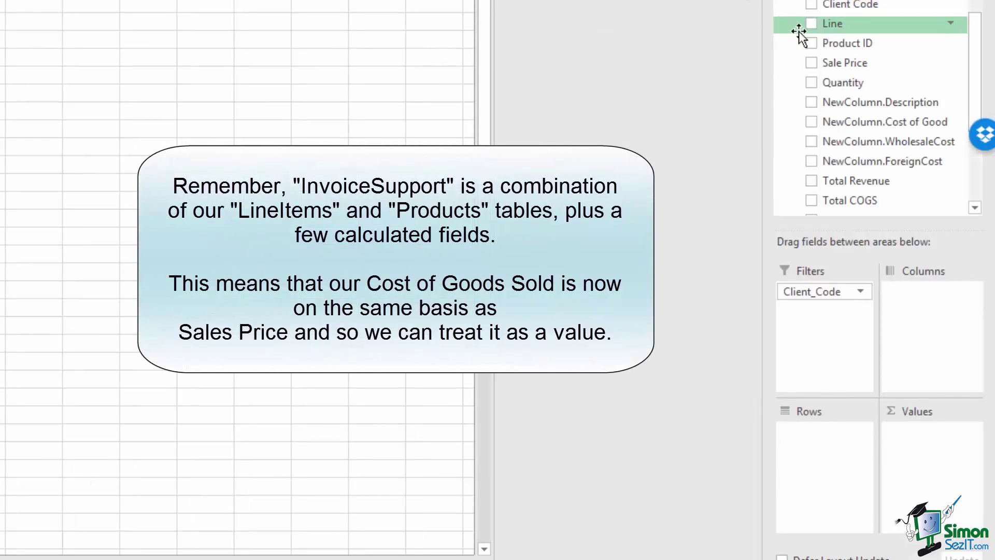
pyautogui.moveTo(856, 67); pyautogui.dragTo(930, 440)
pyautogui.moveTo(839, 85); pyautogui.dragTo(930, 445)
pyautogui.moveTo(917, 124); pyautogui.dragTo(928, 469)
pyautogui.moveTo(882, 113); pyautogui.dragTo(925, 469)
pyautogui.moveTo(855, 94); pyautogui.dragTo(925, 490)
pyautogui.moveTo(870, 134); pyautogui.dragTo(927, 498)
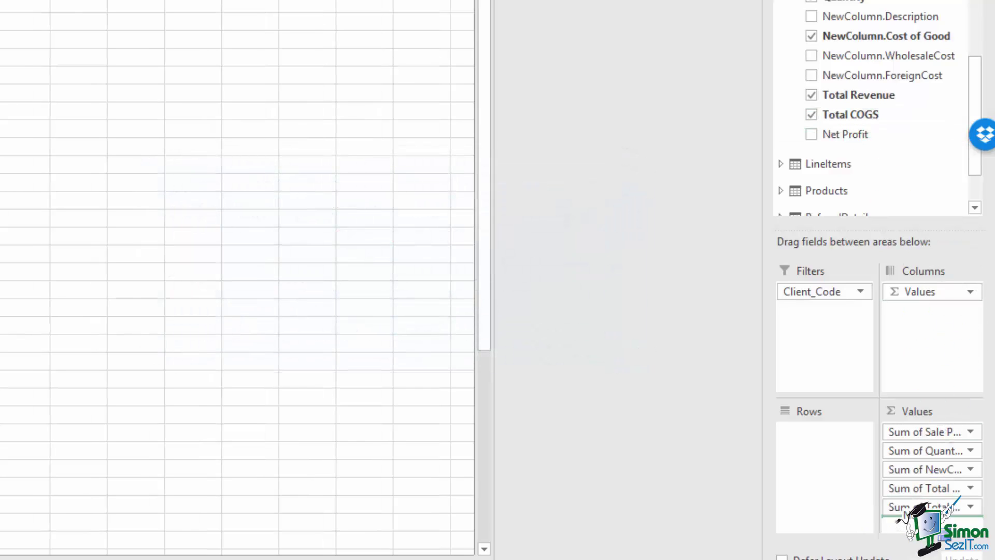
pyautogui.scroll(2, 910, 57)
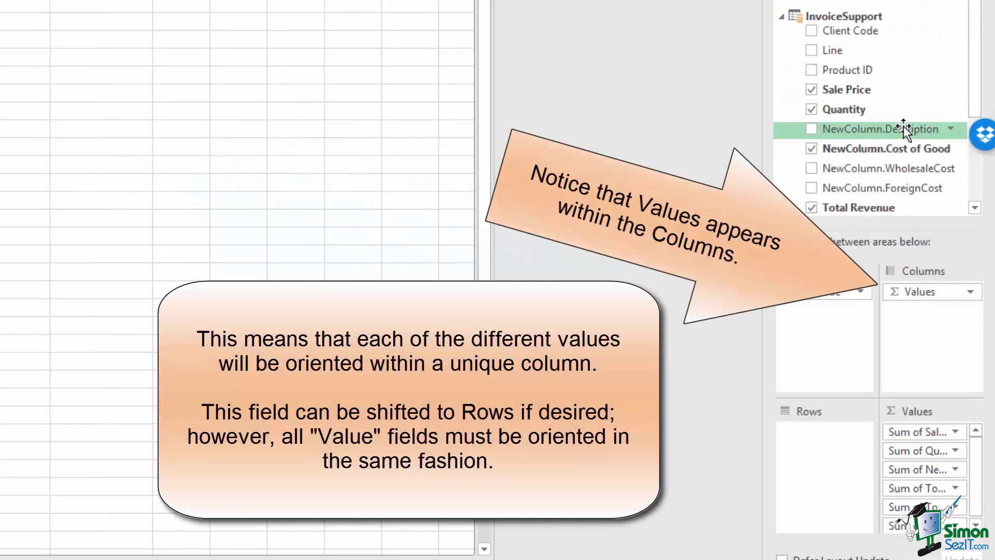
pyautogui.moveTo(903, 126); pyautogui.dragTo(824, 432)
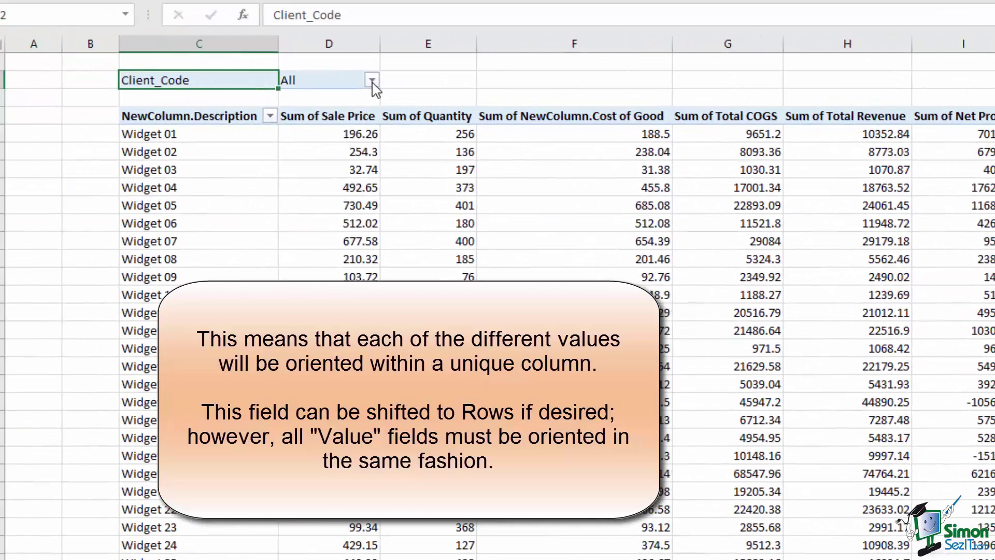
# - Filter the PivotTable to a single client in the Client_Code report filter
pyautogui.click(371, 79)
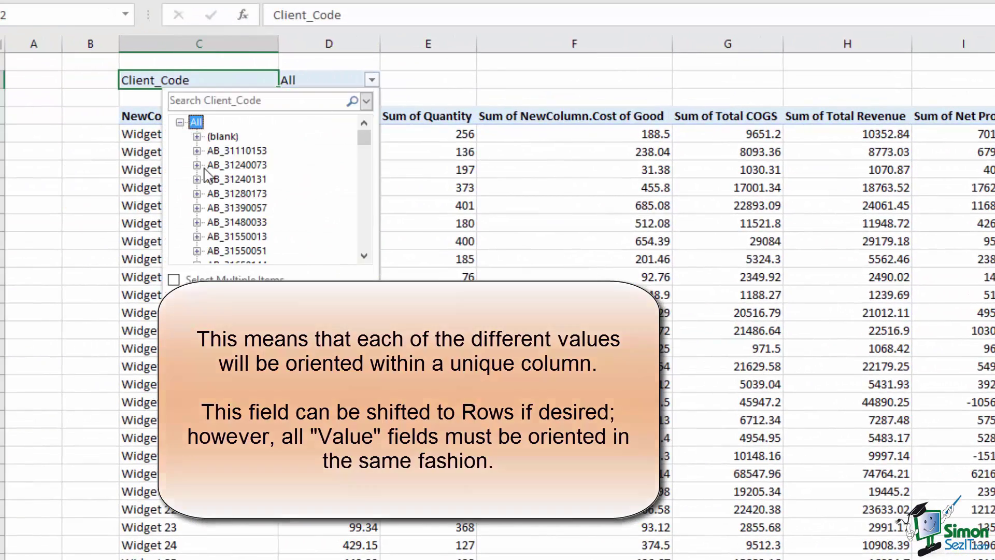
pyautogui.click(237, 236)
pyautogui.click(267, 307)
# - Rearrange the value columns so Sum of Total COGS comes before Cost of Good
pyautogui.moveTo(173, 133); pyautogui.dragTo(167, 204)
pyautogui.moveTo(331, 134); pyautogui.dragTo(337, 206)
pyautogui.moveTo(435, 133); pyautogui.dragTo(450, 213)
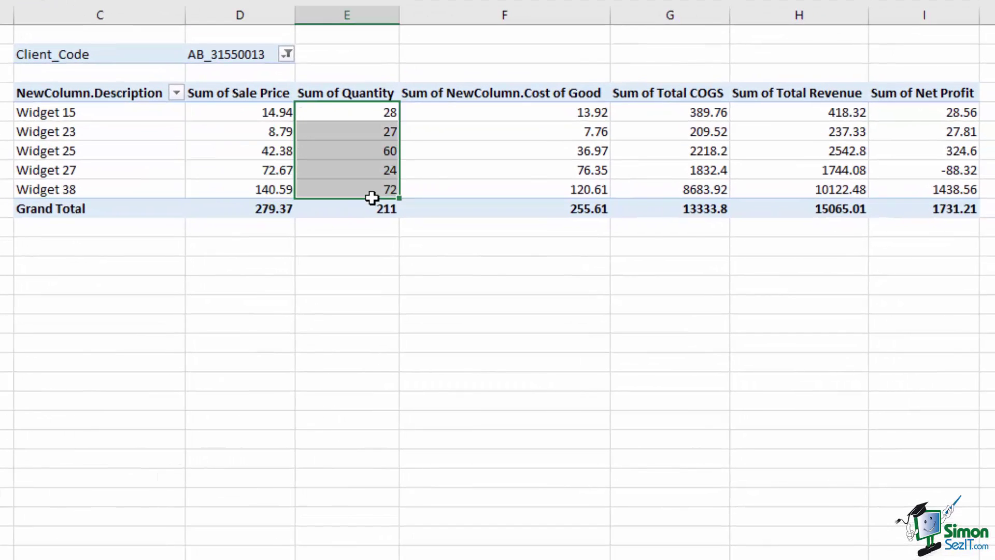
pyautogui.moveTo(492, 115); pyautogui.dragTo(504, 186)
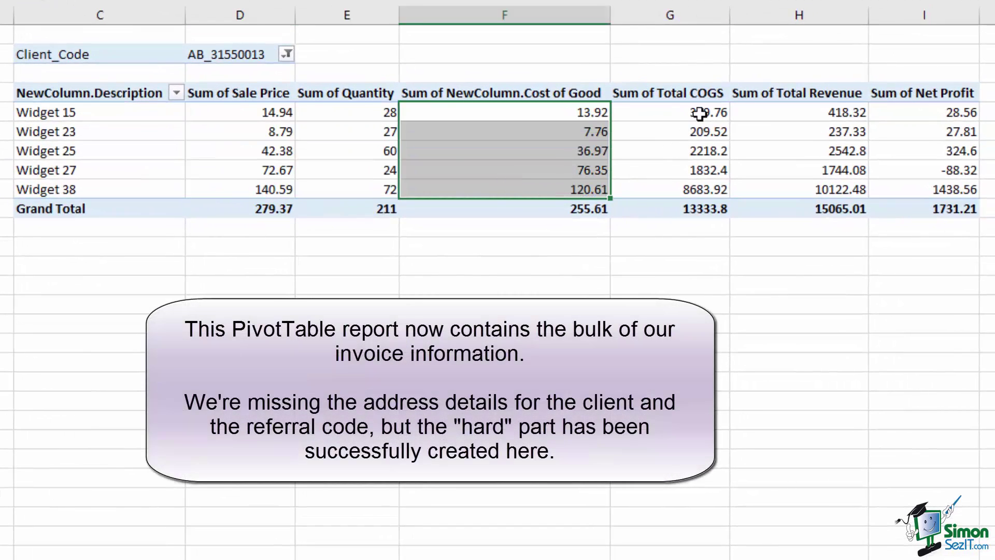
pyautogui.moveTo(700, 112); pyautogui.dragTo(945, 186)
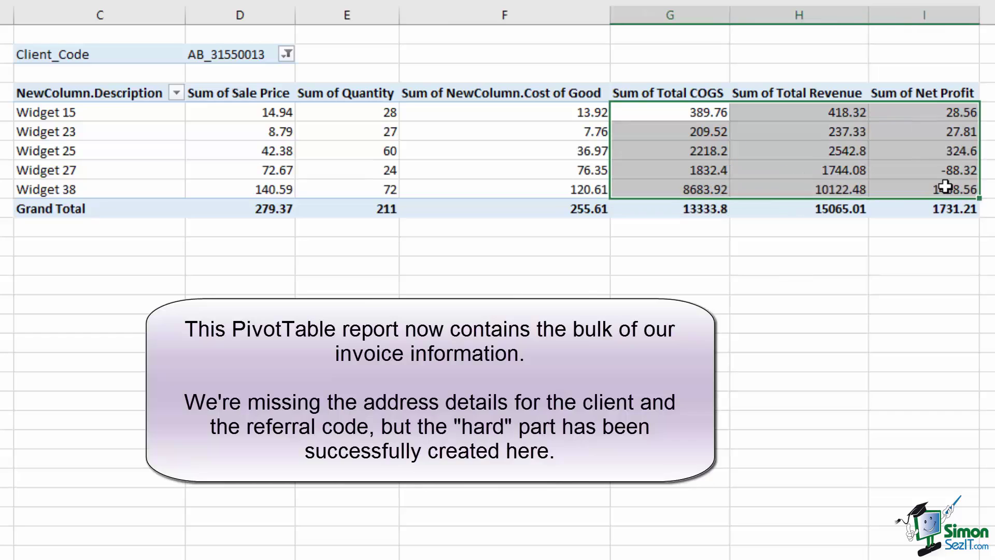
pyautogui.click(984, 210)
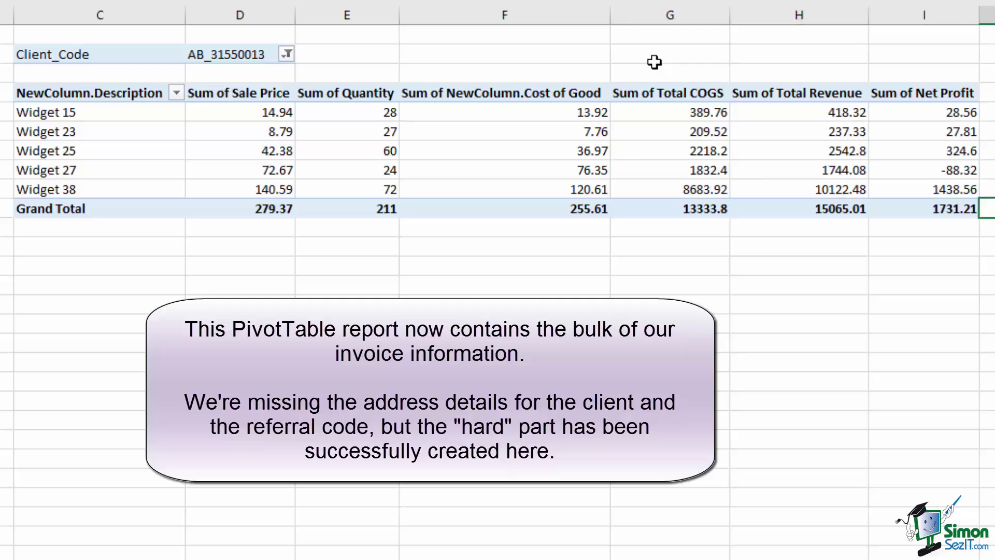
pyautogui.click(615, 152)
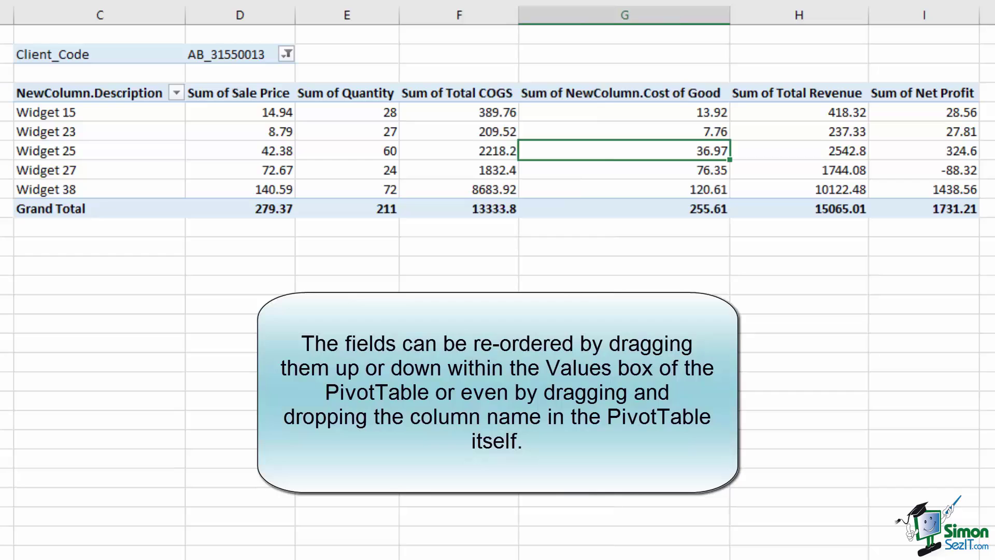
pyautogui.click(143, 52)
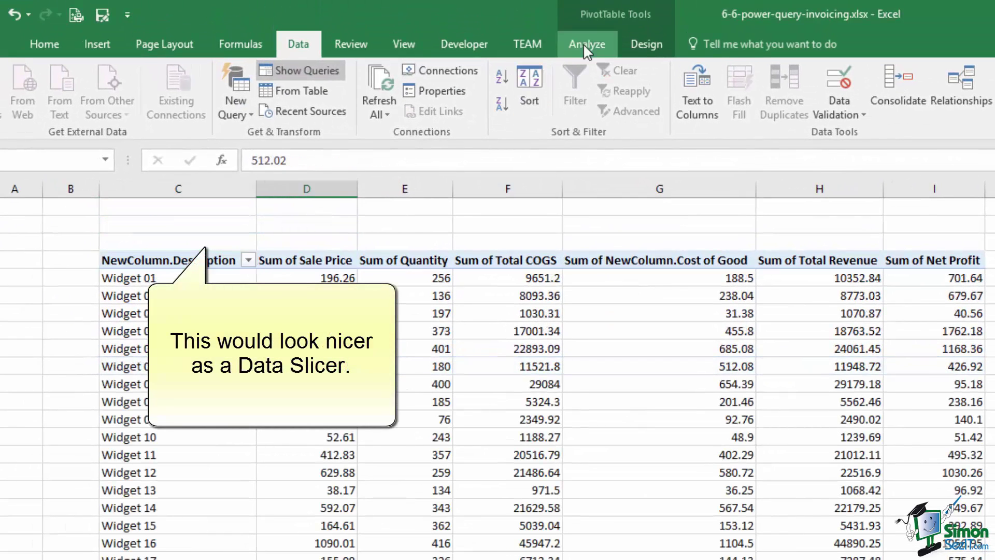
# - Insert a Client_Code slicer for the PivotTable
pyautogui.click(585, 44)
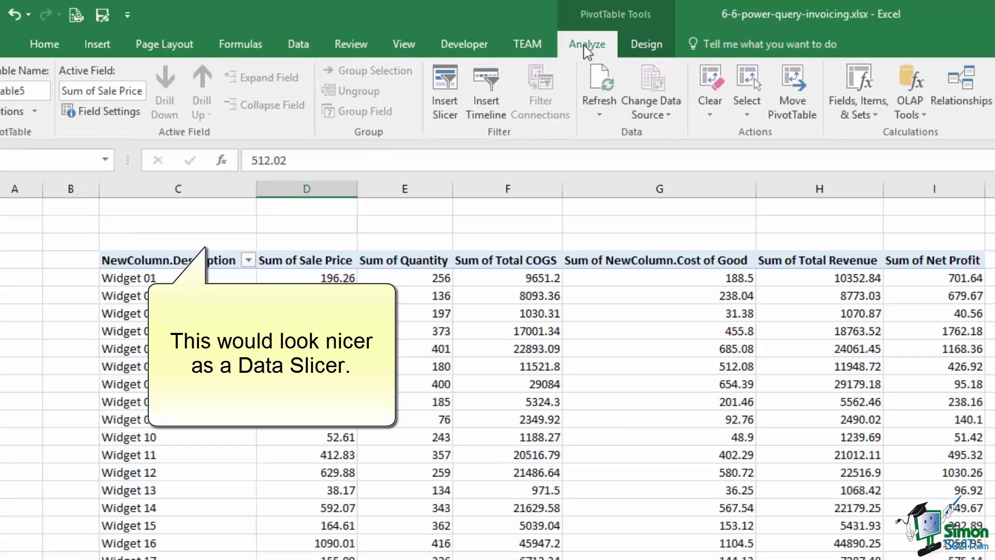
pyautogui.click(452, 91)
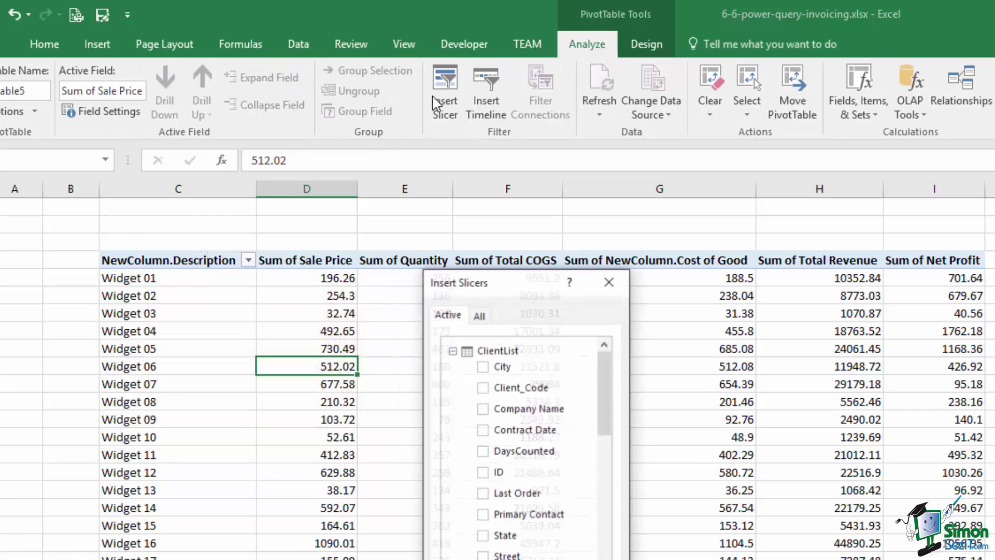
pyautogui.click(483, 388)
pyautogui.press('Return')
# - Make the slicer a wide, short bar with its buttons in 8 columns
pyautogui.moveTo(548, 423); pyautogui.dragTo(184, 208)
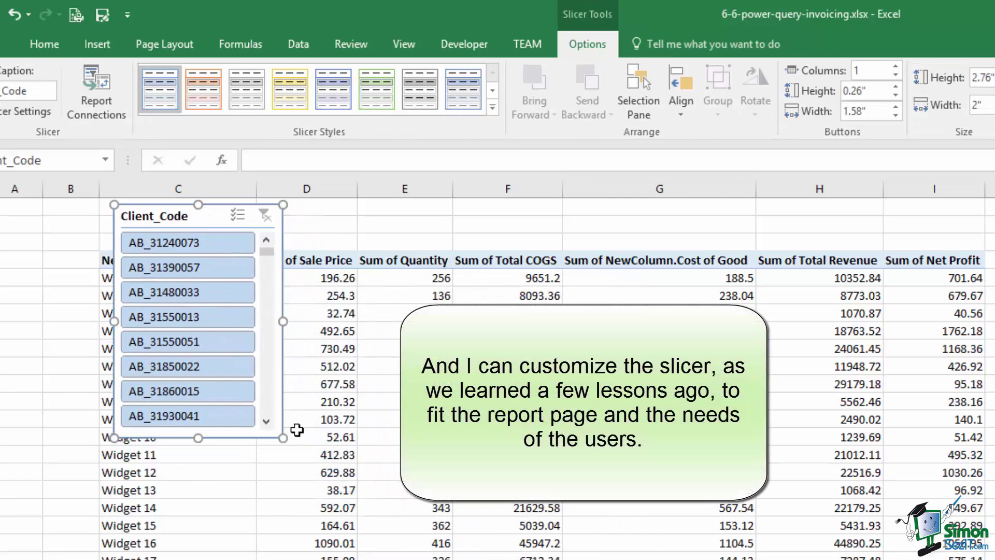
pyautogui.moveTo(283, 438); pyautogui.dragTo(803, 280)
pyautogui.click(894, 66)
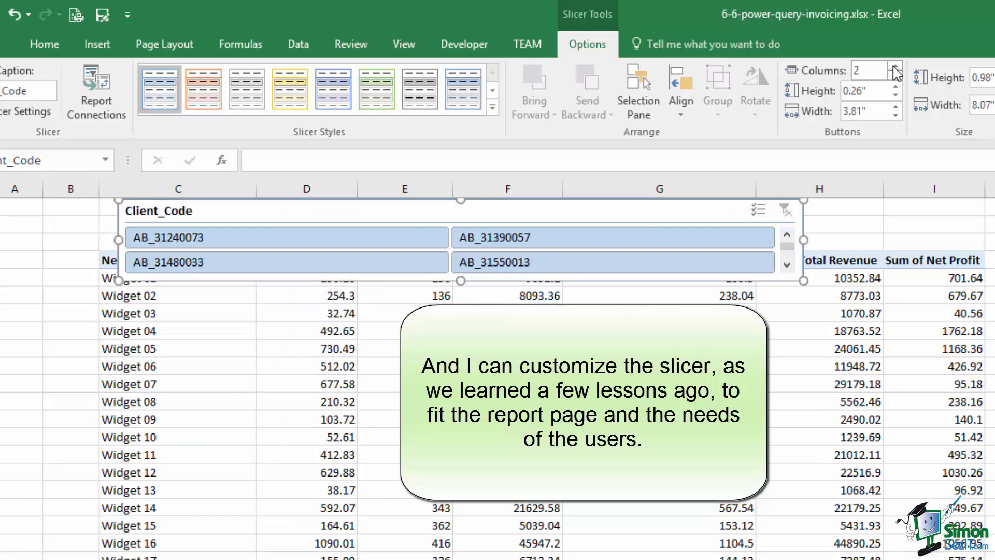
pyautogui.click(895, 67)
pyautogui.click(894, 67)
pyautogui.click(895, 66)
pyautogui.click(895, 66)
pyautogui.click(895, 67)
pyautogui.click(895, 67)
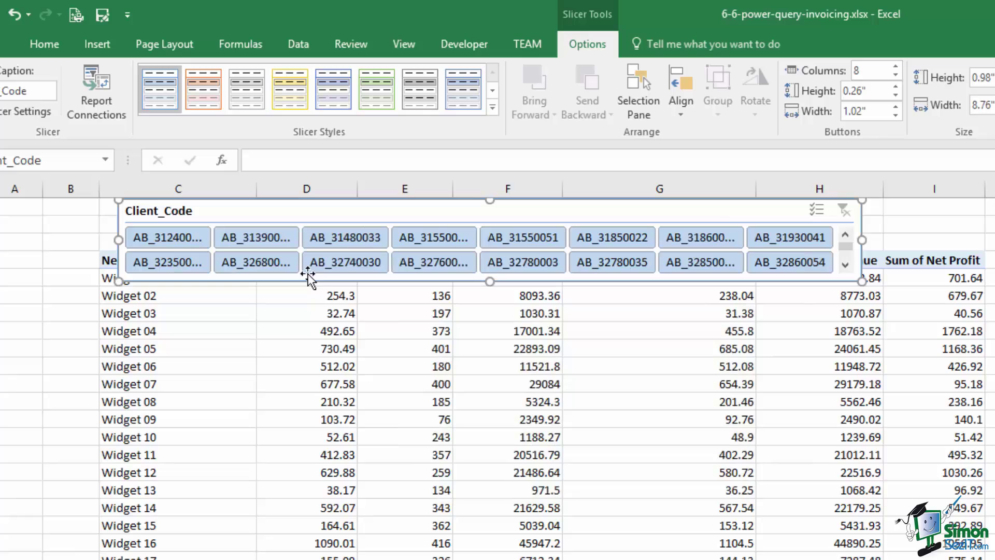
# - Test filtering with slicer buttons and place the slicer beside the pivot headers
pyautogui.click(361, 244)
pyautogui.scroll(-10, 456, 249)
pyautogui.click(518, 238)
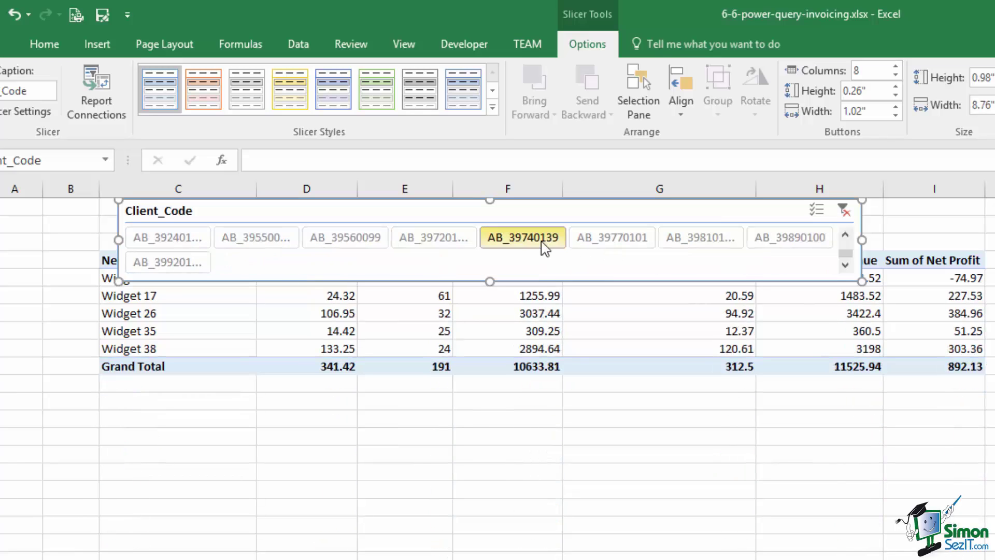
pyautogui.moveTo(615, 211); pyautogui.dragTo(882, 256)
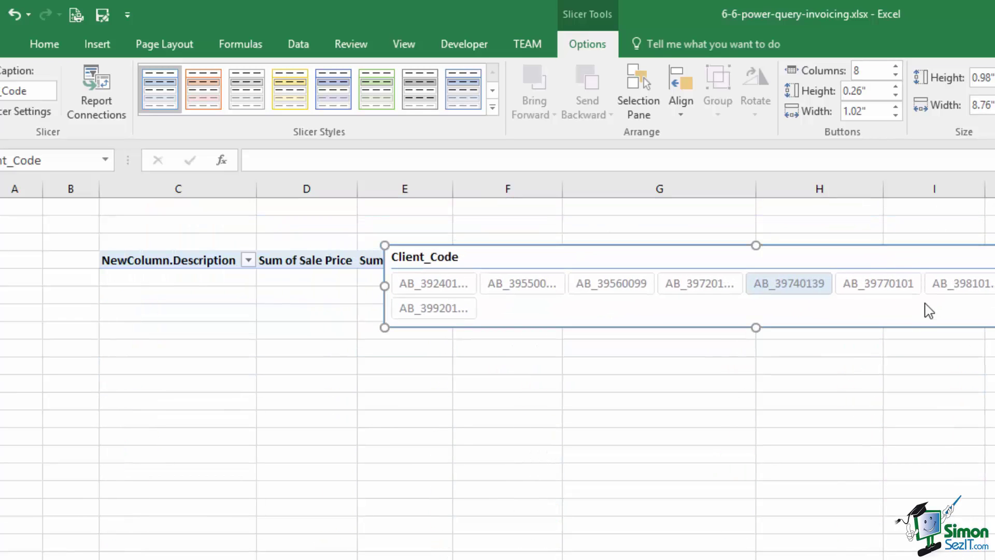